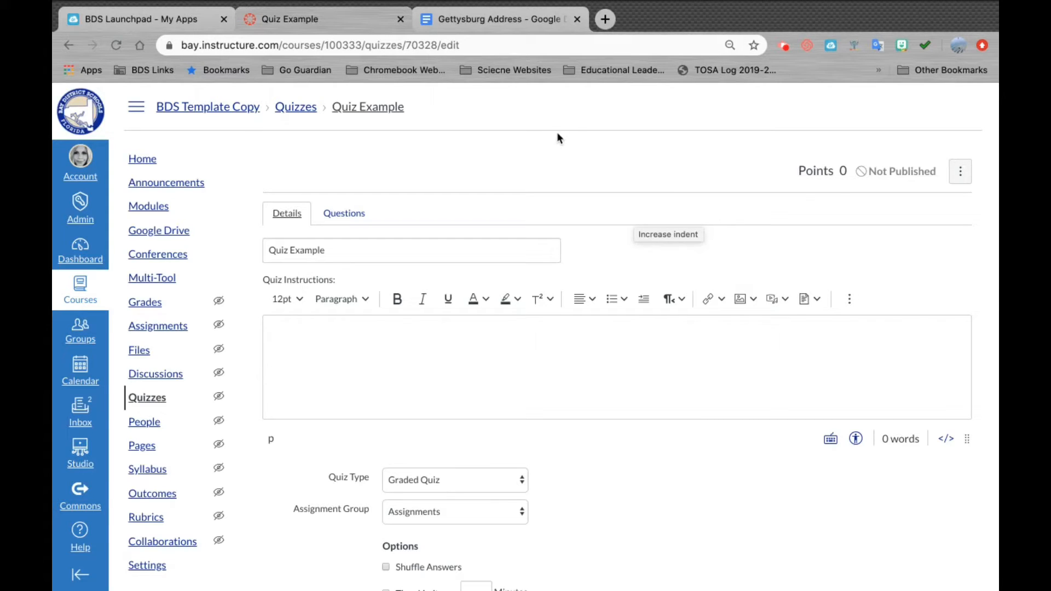
- Add a new question to Quiz Example, keeping the Multiple Choice question type
left_click(356, 216)
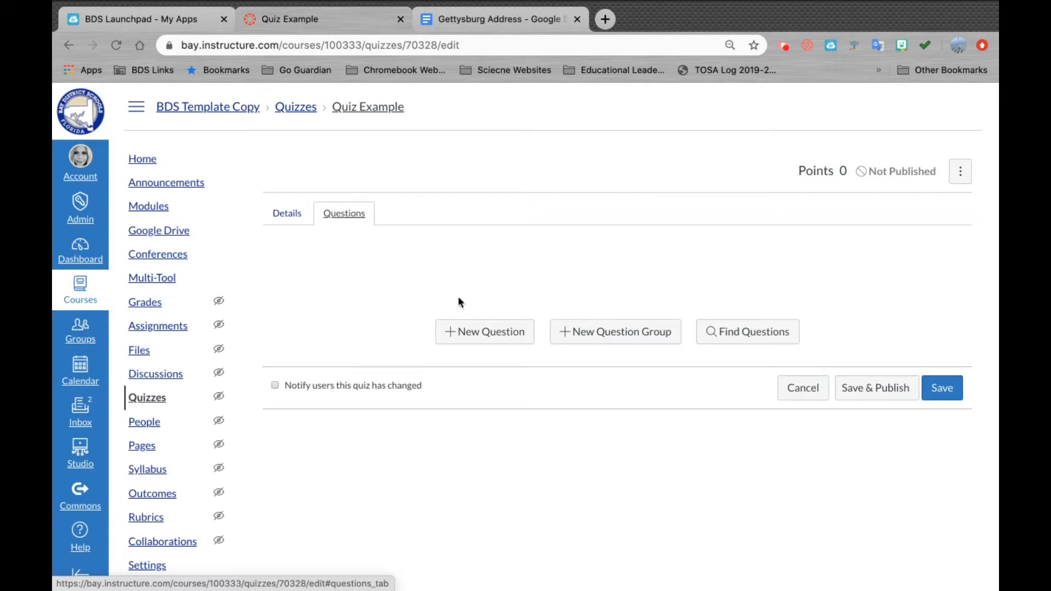
left_click(484, 341)
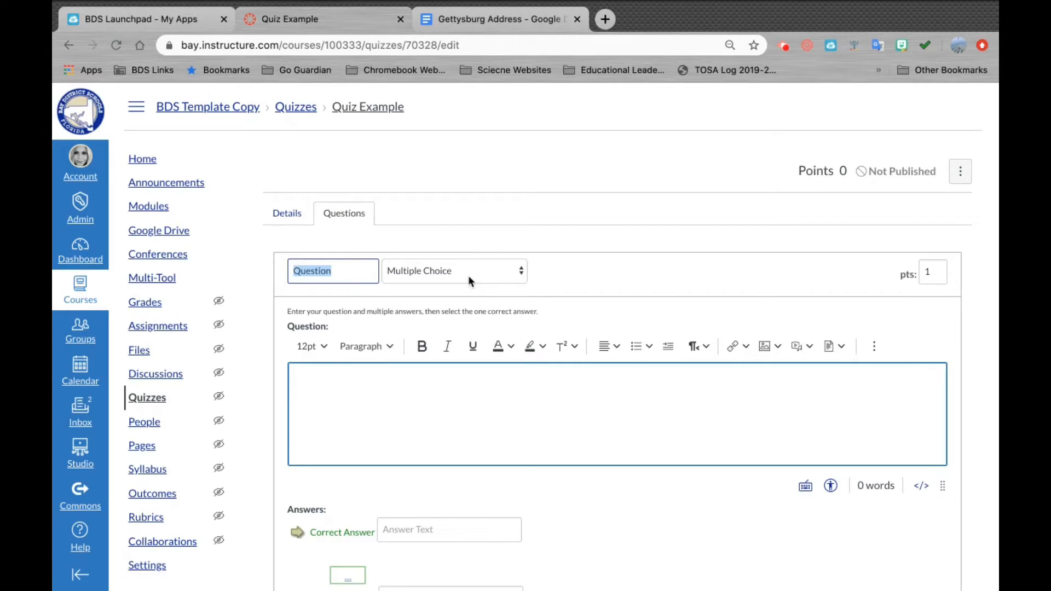
left_click(522, 272)
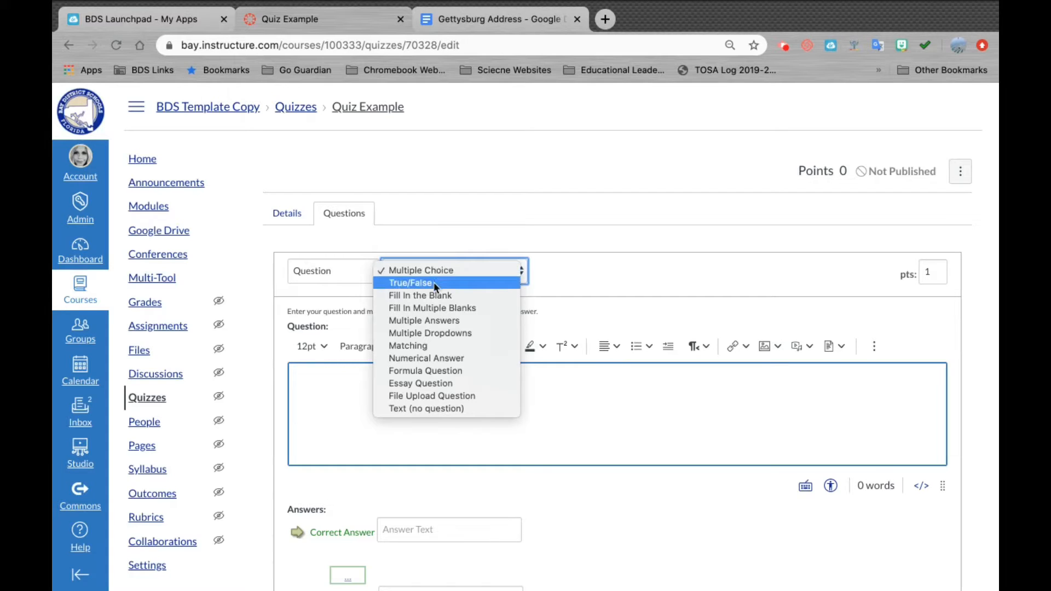
left_click(353, 386)
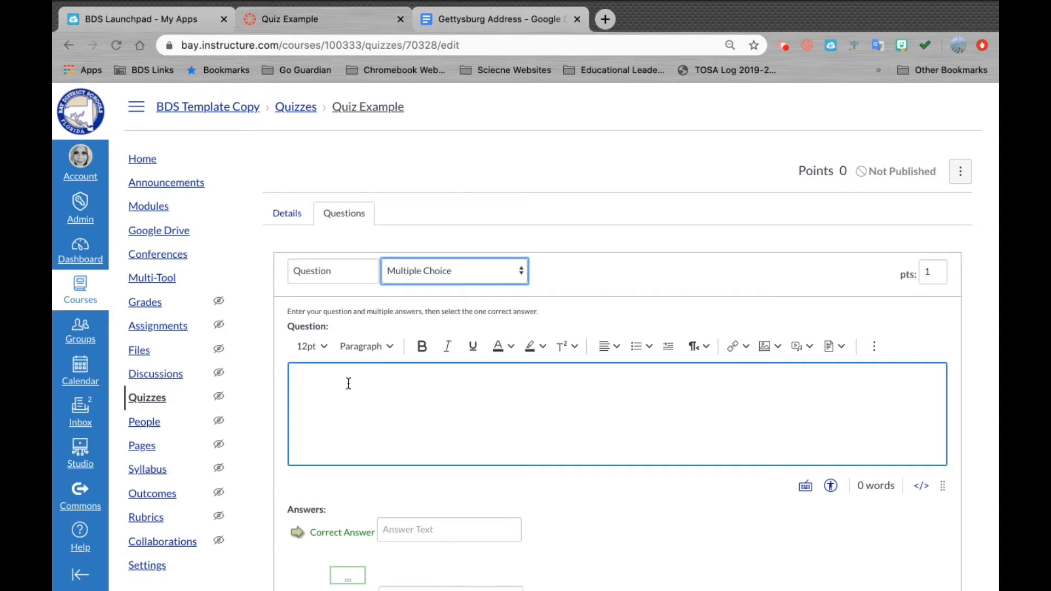
- Copy the "four score and seven years ago" question from the Gettysburg Address Google Doc into the Canvas quiz question's text
left_click(482, 21)
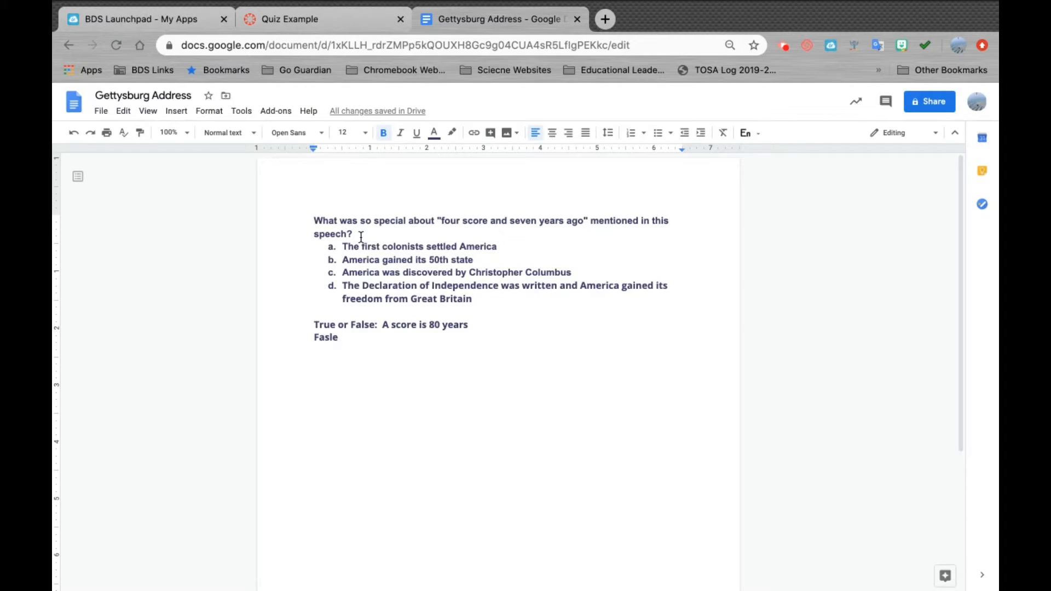
left_click_drag(313, 220, 367, 237)
key("ctrl+c")
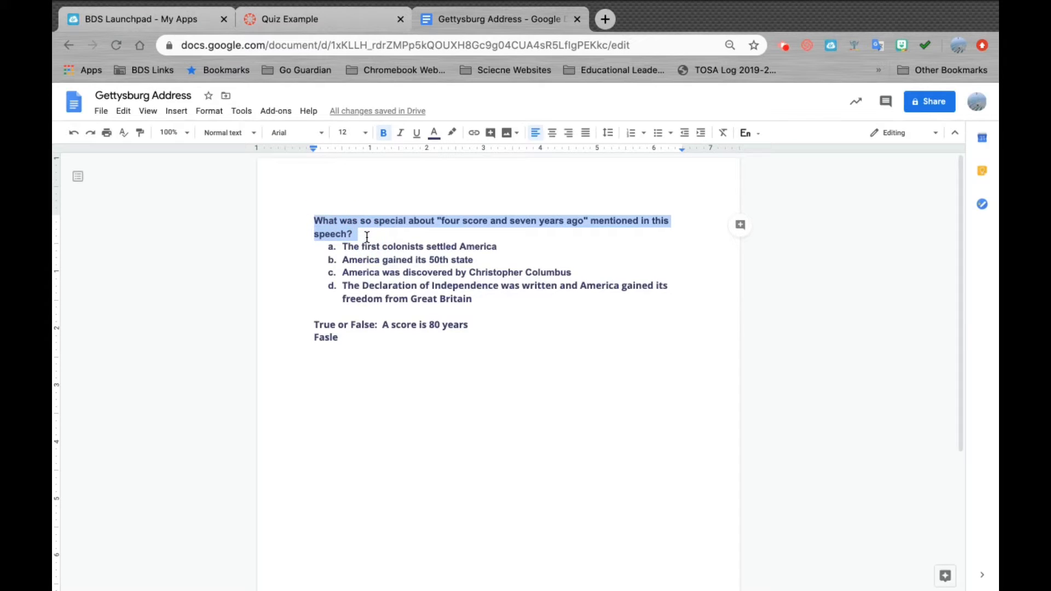
left_click(282, 20)
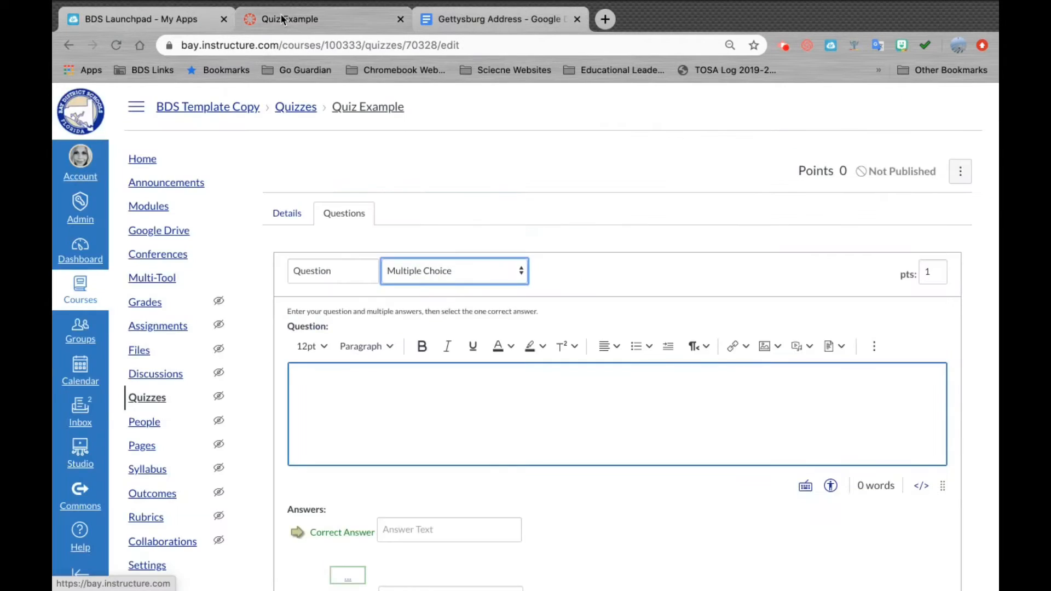
left_click(324, 387)
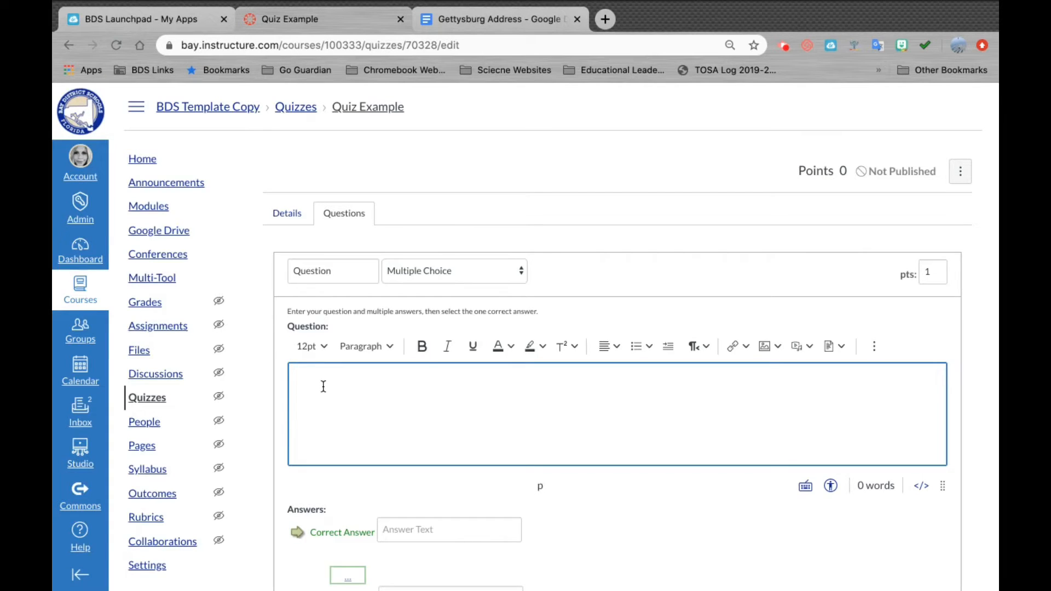
key("ctrl+v")
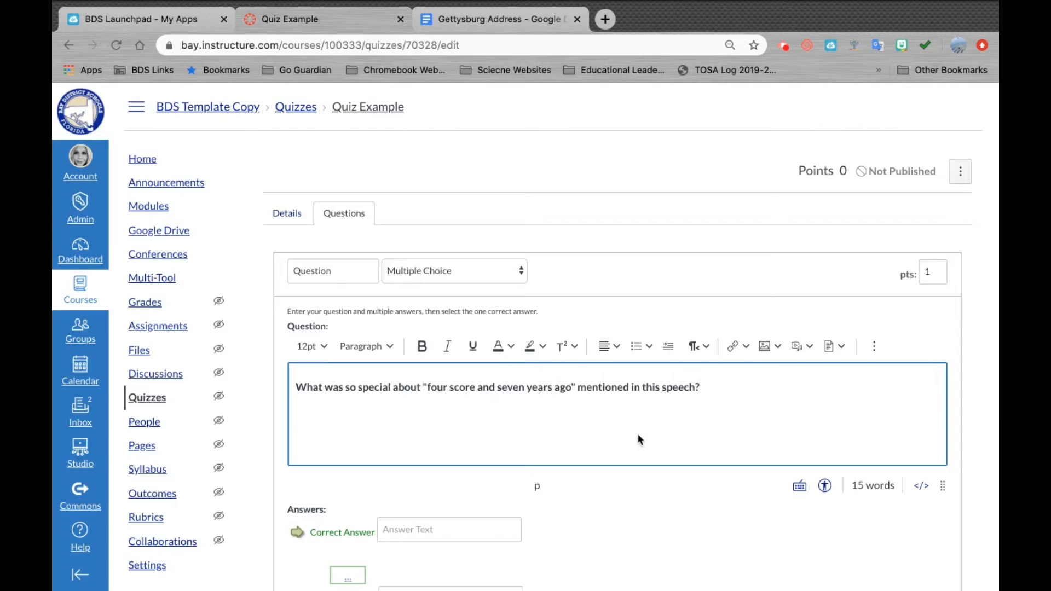
- Upload Lincoln Gettysburg Address.jpeg from the Downloads folder and insert it on a new line below the question text
scroll(668, 414, "down", 1)
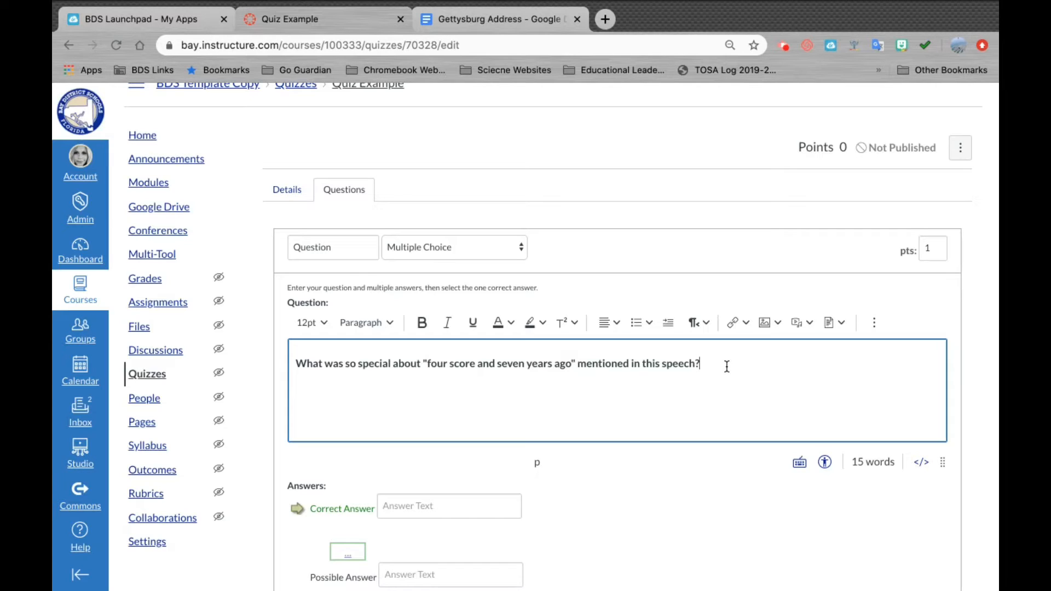
key("Return")
left_click(778, 324)
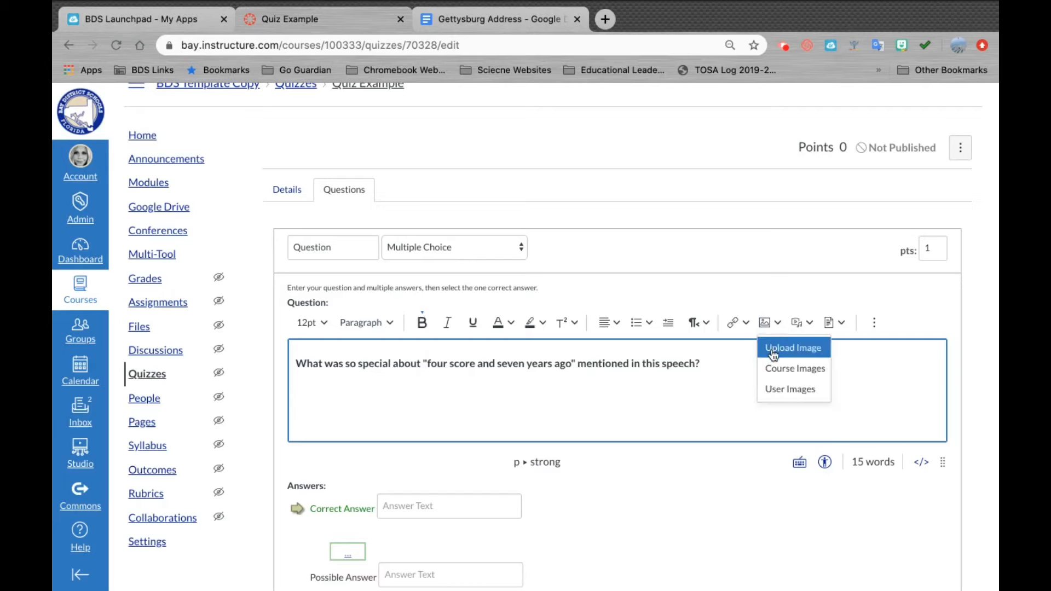
left_click(783, 351)
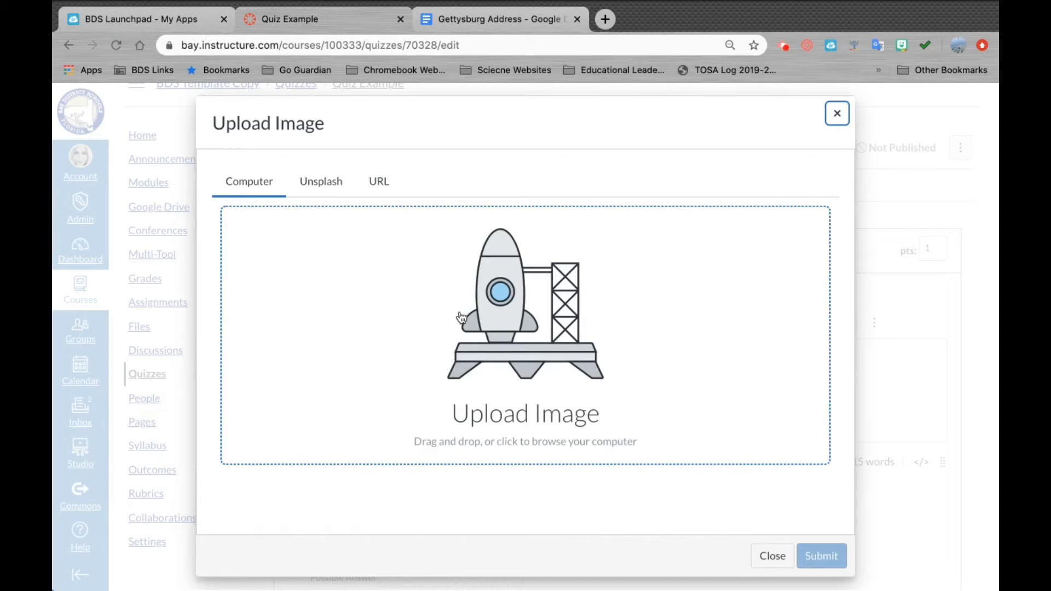
left_click(536, 341)
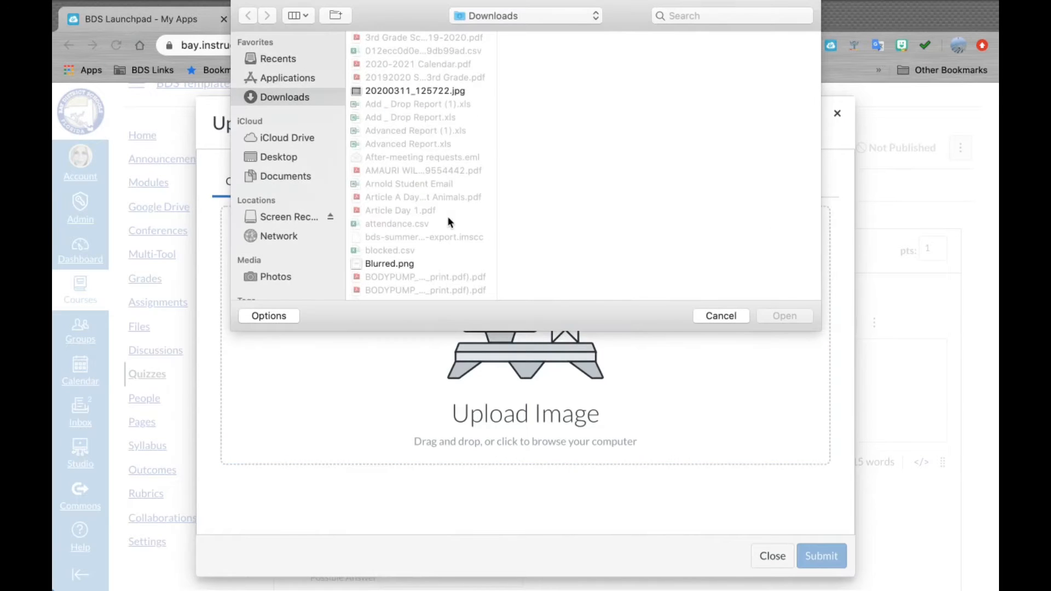
scroll(448, 221, "down", 15)
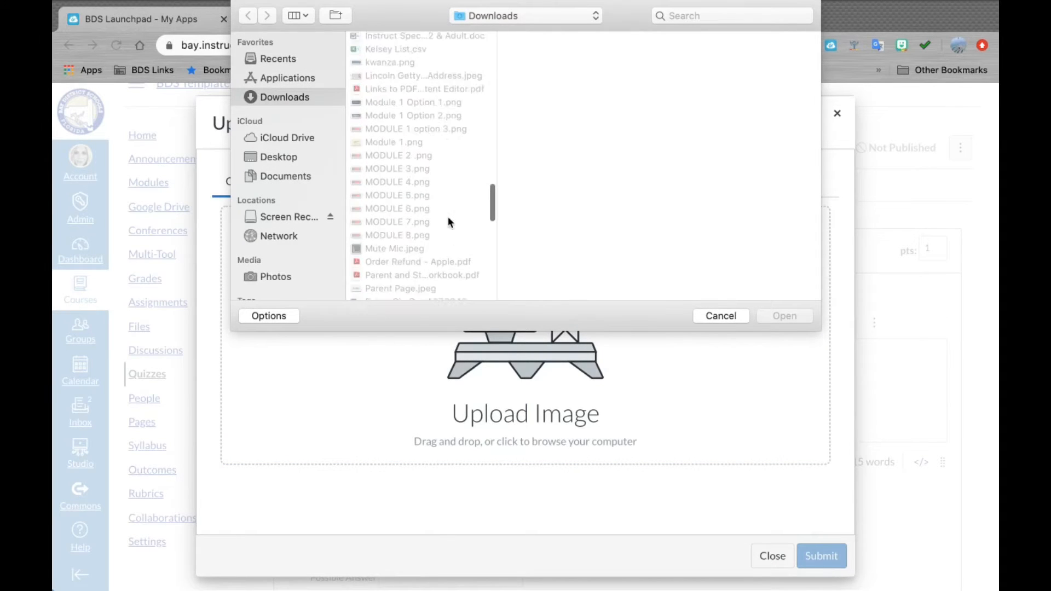
scroll(448, 221, "down", 15)
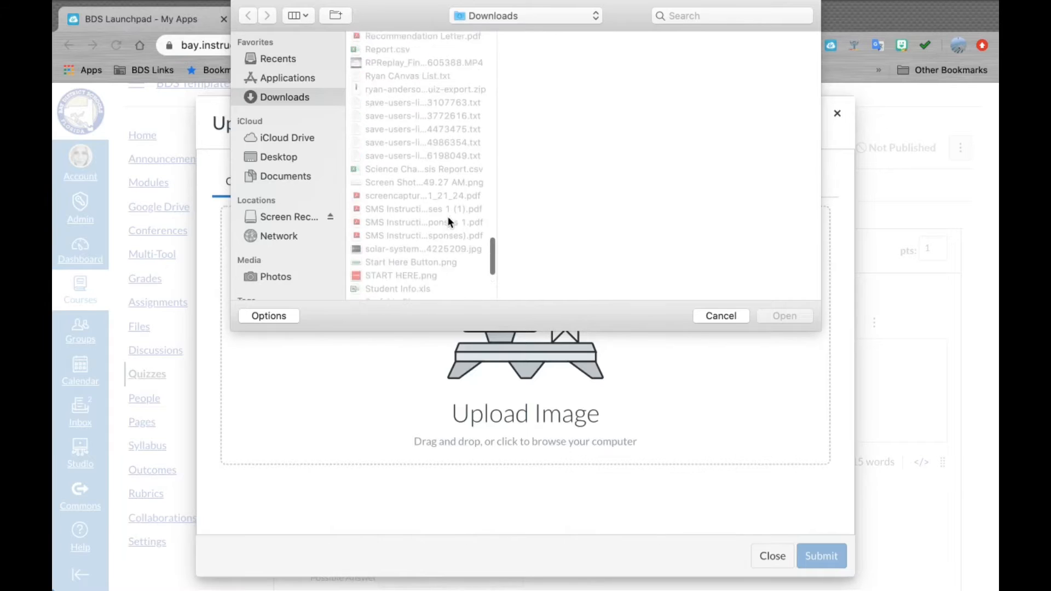
scroll(448, 219, "up", 10)
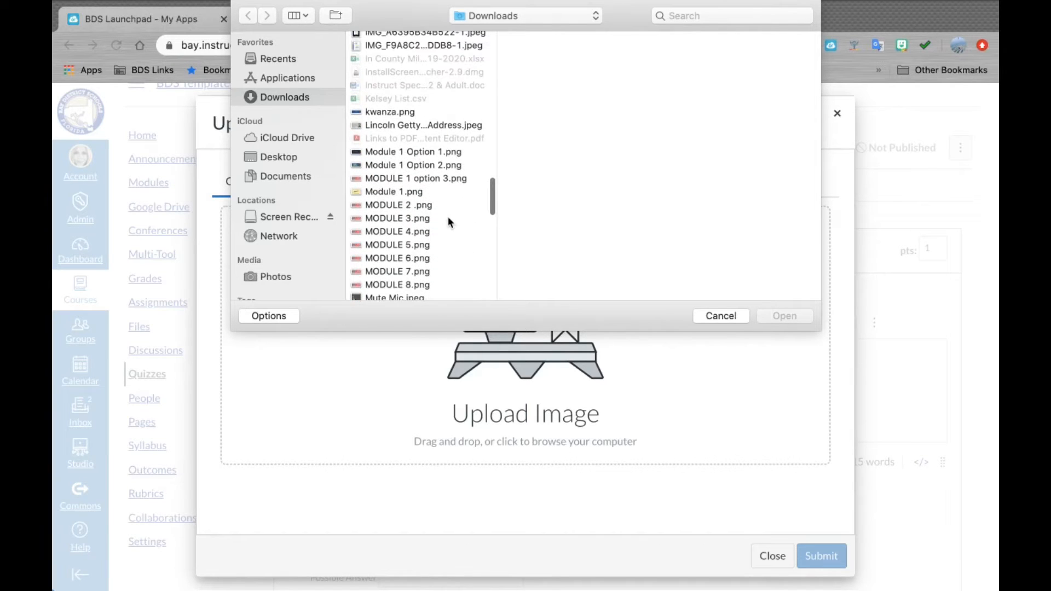
left_click(407, 127)
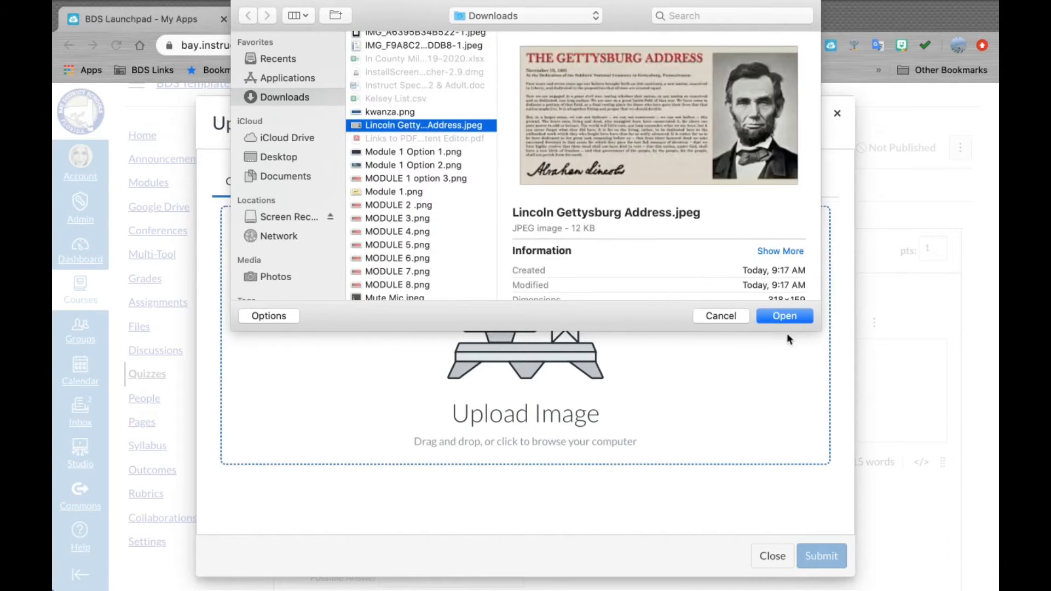
left_click(772, 317)
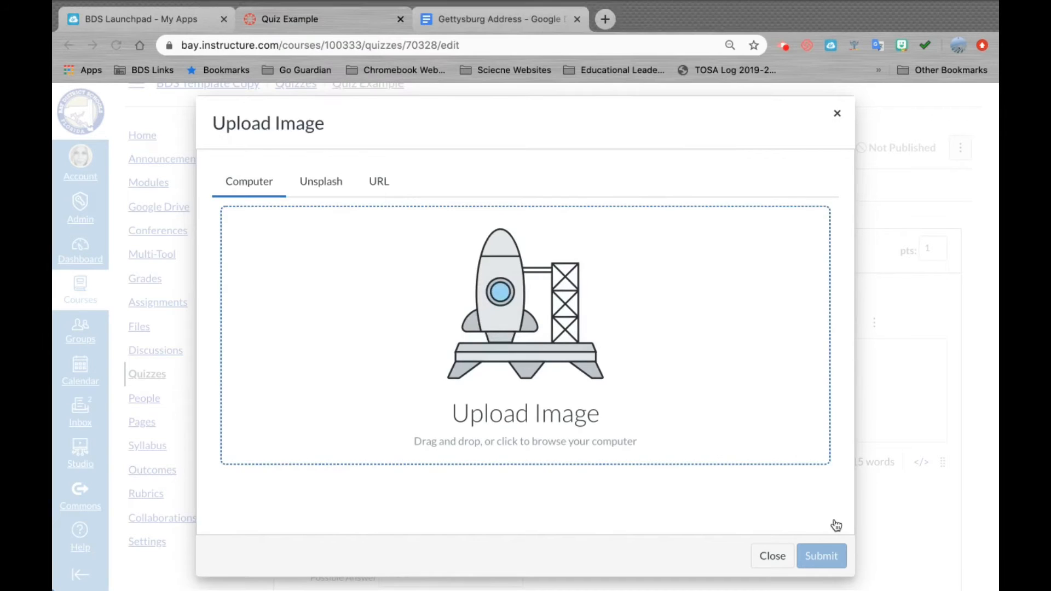
left_click(823, 557)
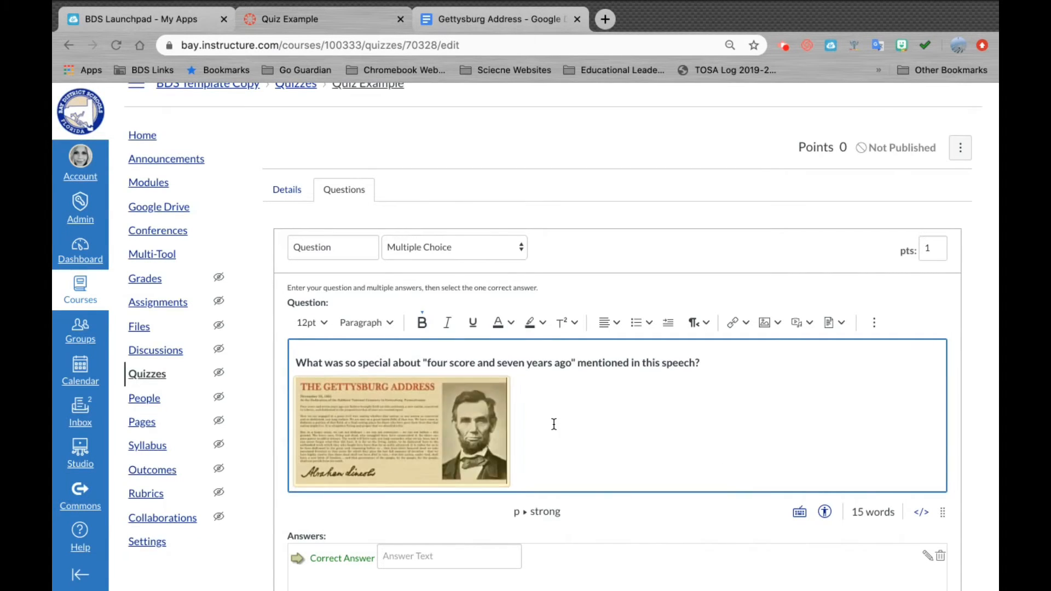
- Rename the question as Gettysburg Address
left_click(355, 249)
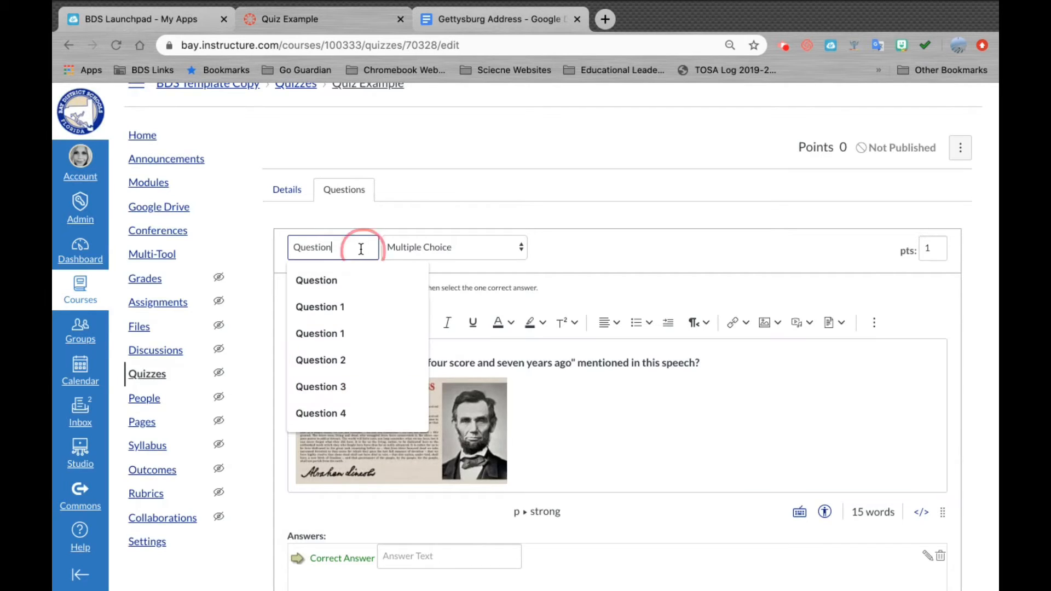
left_click_drag(350, 246, 287, 241)
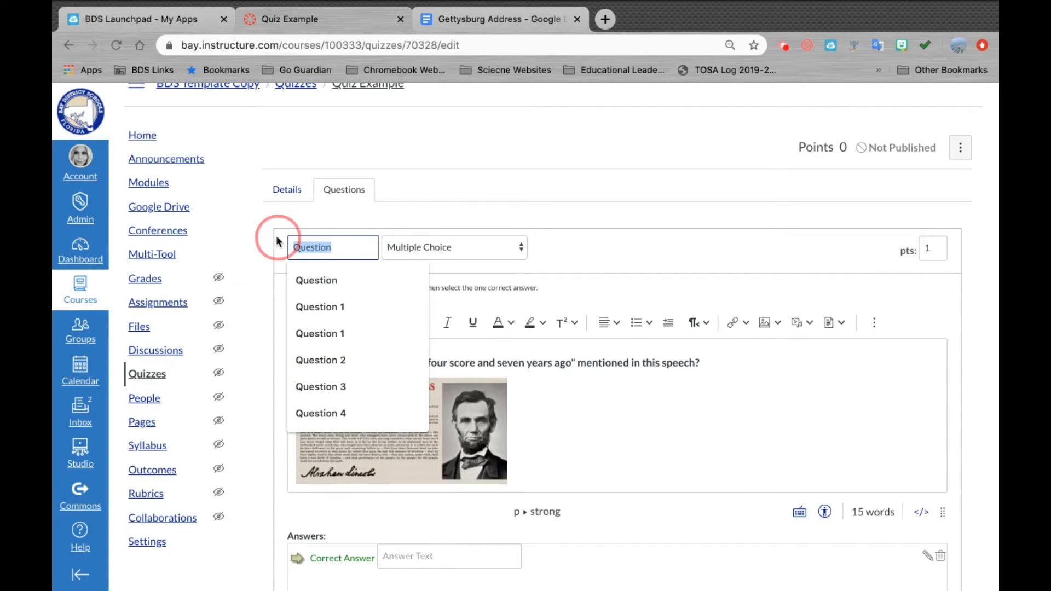
type("Gett")
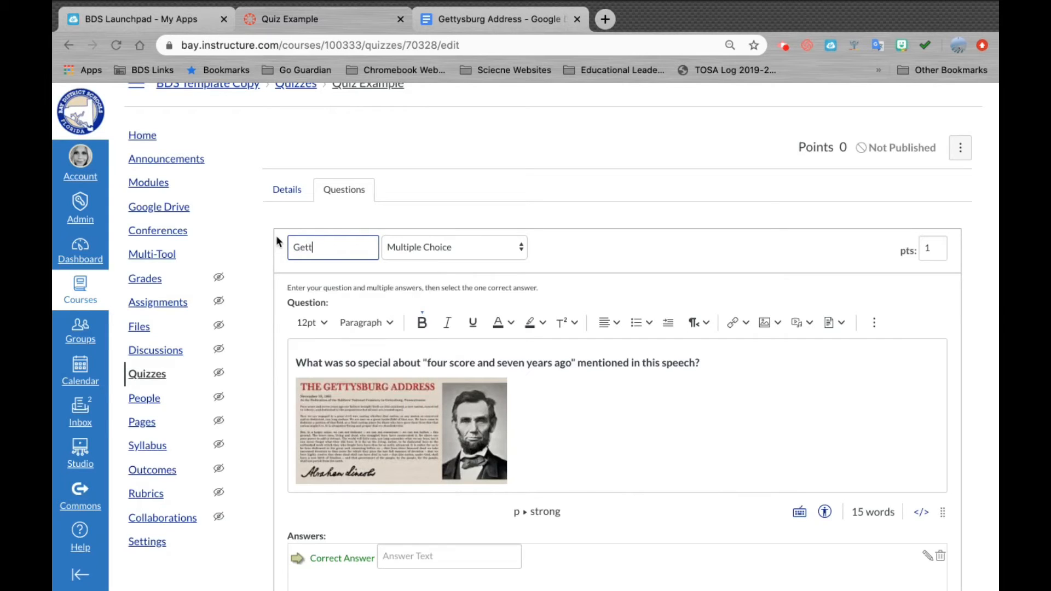
type("ysburg Address")
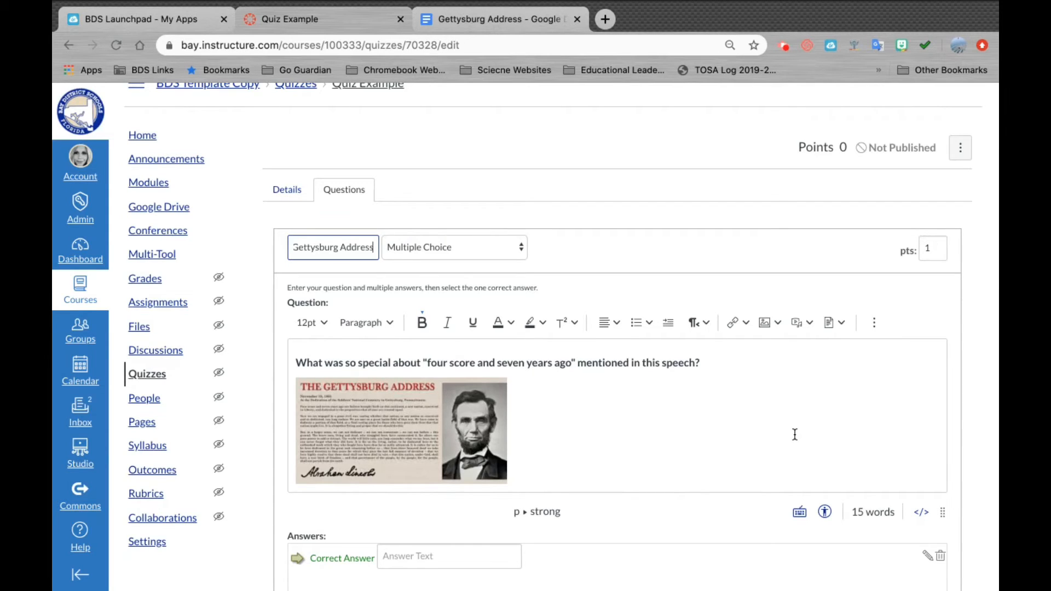
- Copy "The first colonists settled America" from the Google Doc into the first answer of the Canvas question
scroll(795, 434, "down", 4)
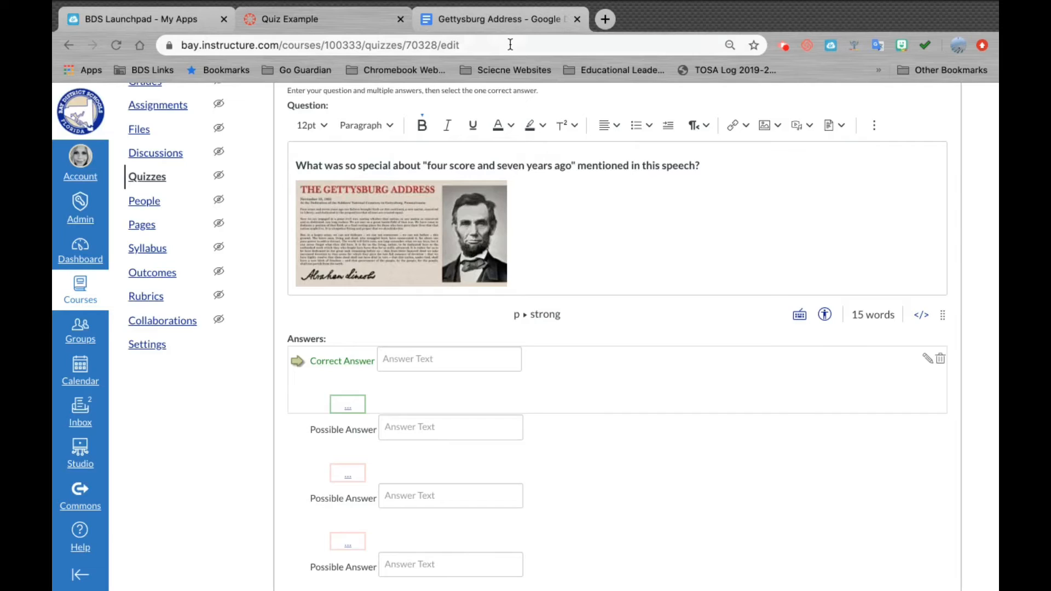
left_click(493, 17)
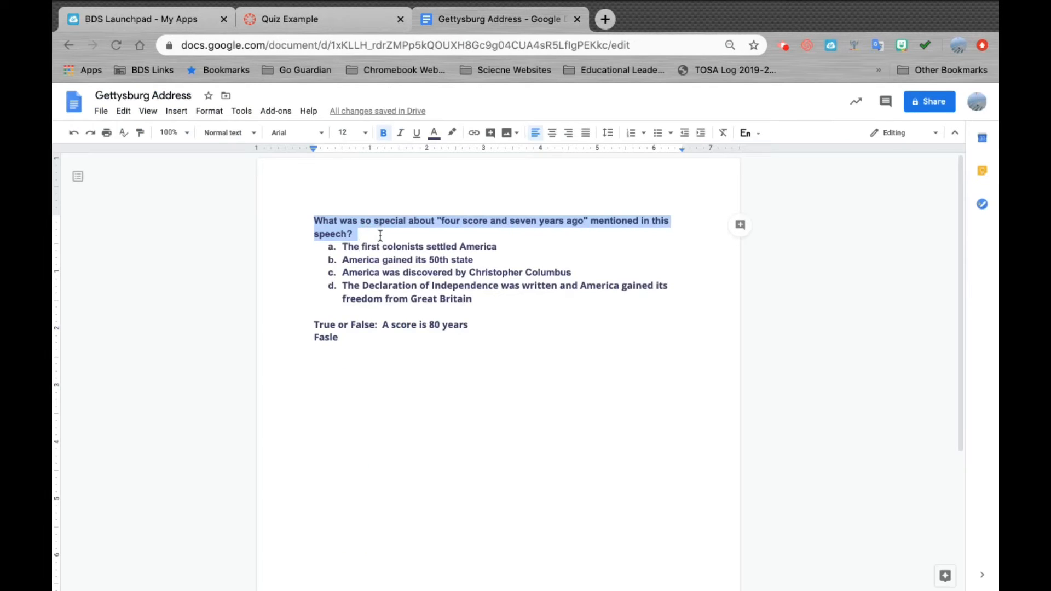
left_click_drag(342, 247, 520, 253)
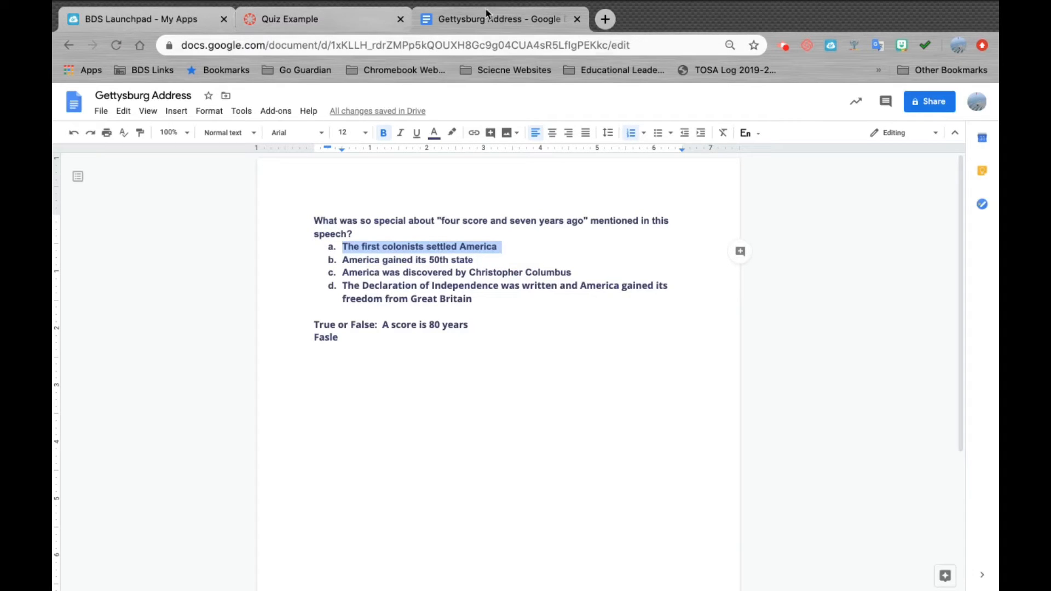
key("ctrl+shift+Tab")
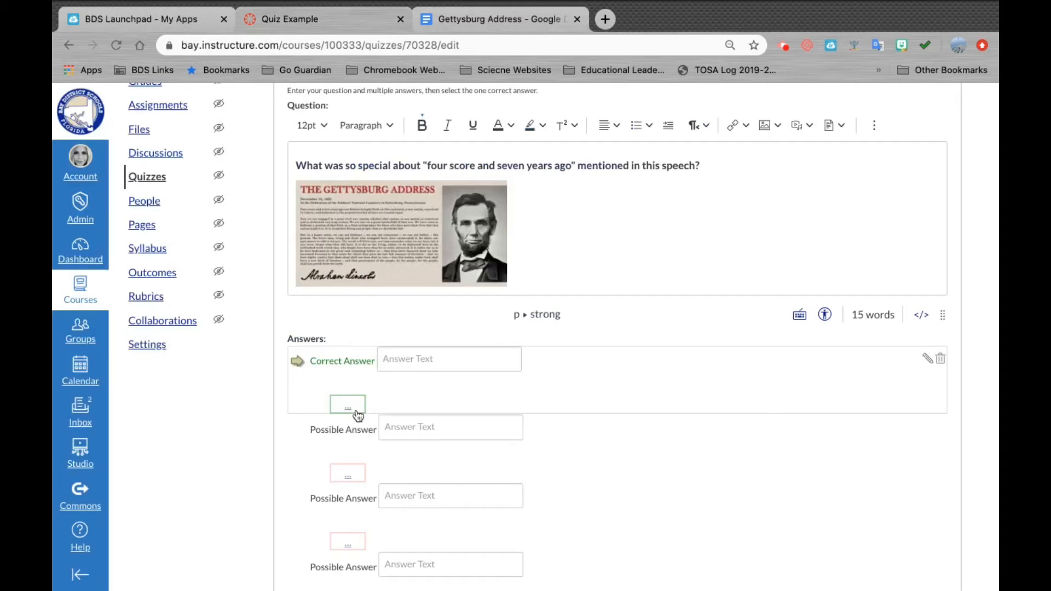
left_click(420, 358)
type("the first colonies settled America")
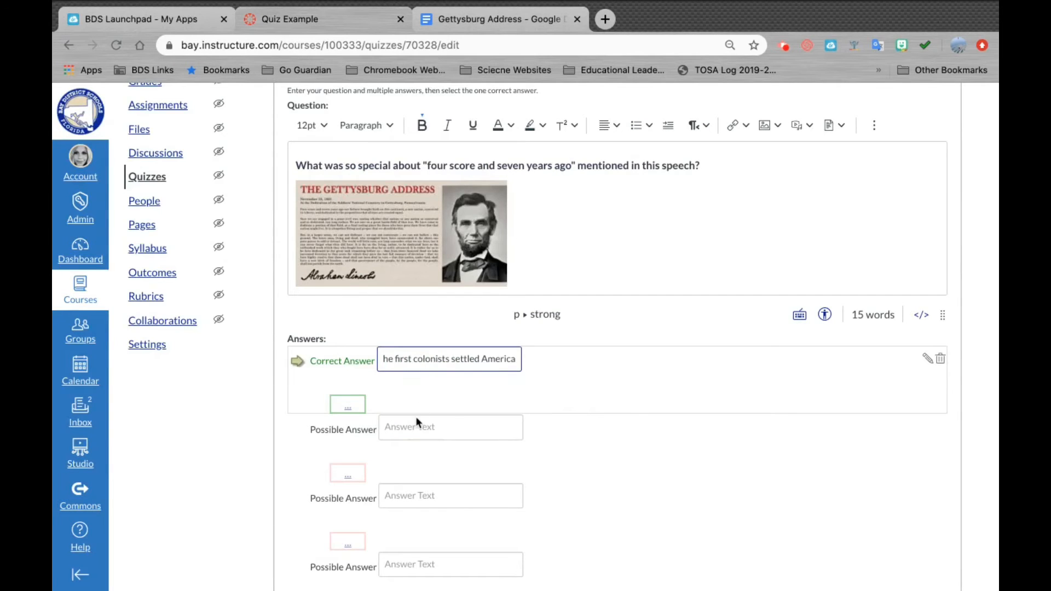
- Copy "America gained its 50th state" from the Google Doc into the second answer of the Canvas question
left_click(416, 427)
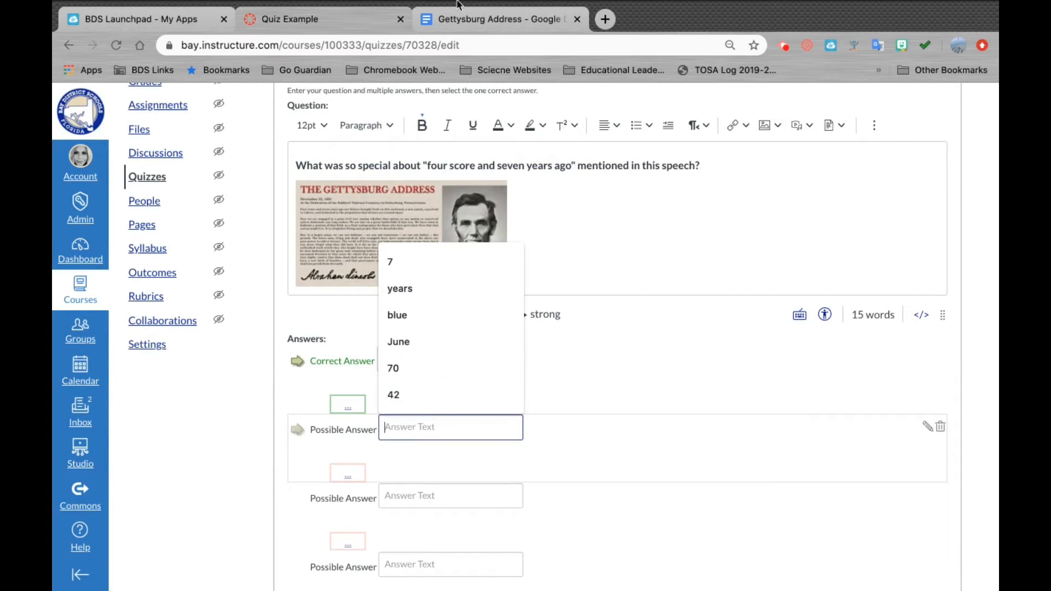
left_click(446, 22)
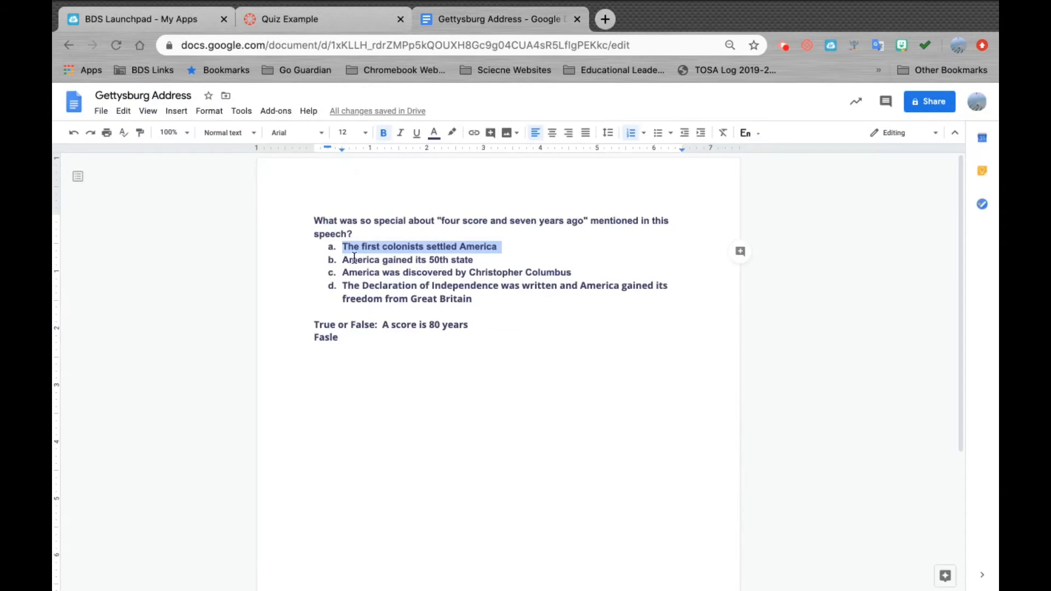
left_click(350, 257)
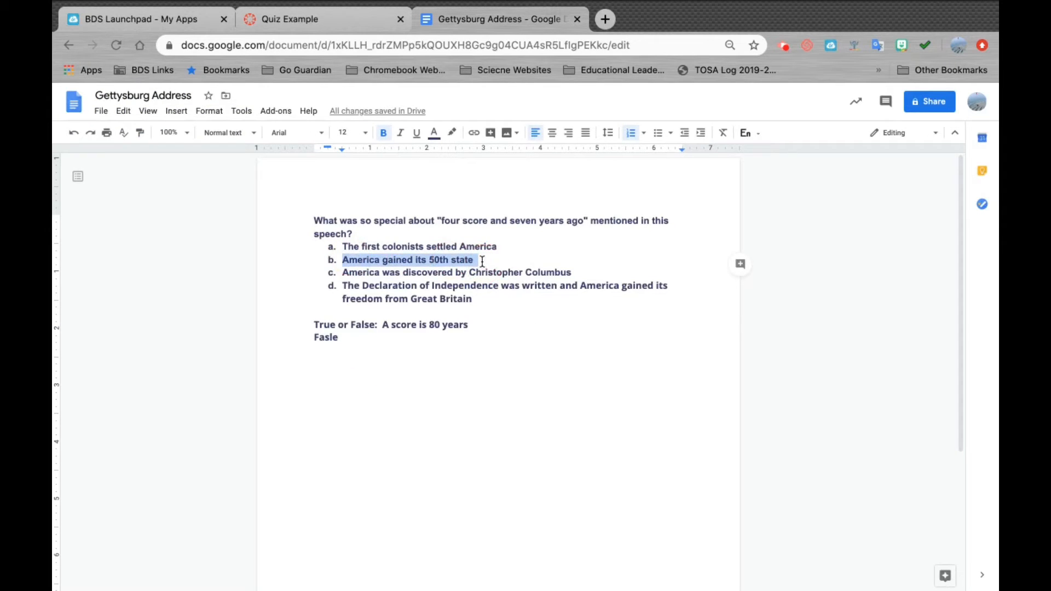
left_click(290, 20)
type("America gained its 50th state")
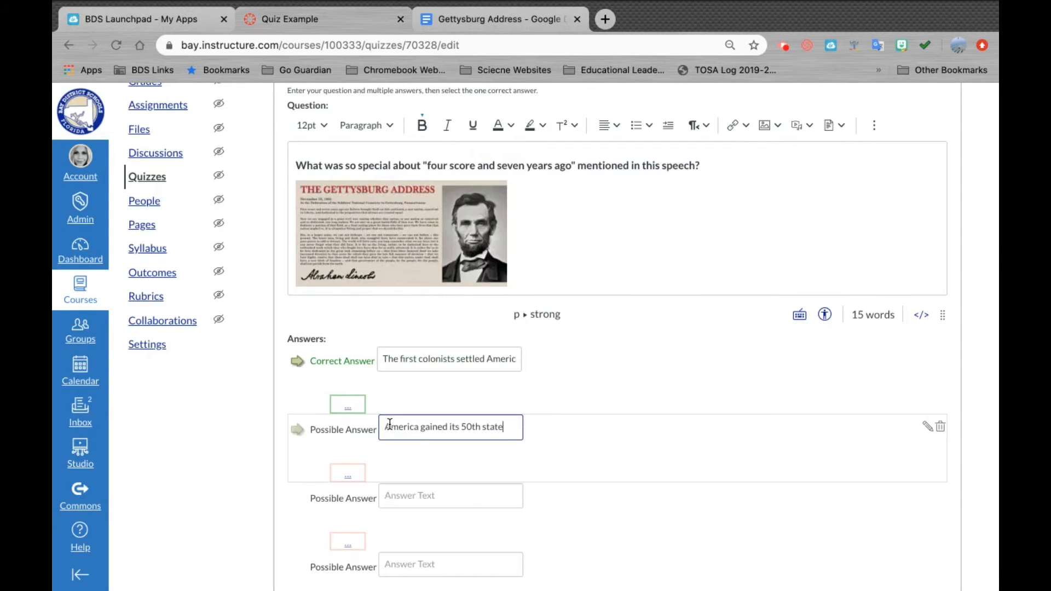
- Copy "America was discovered by Christopher Columbus" from the Google Doc into the third answer of the Canvas question
left_click(405, 496)
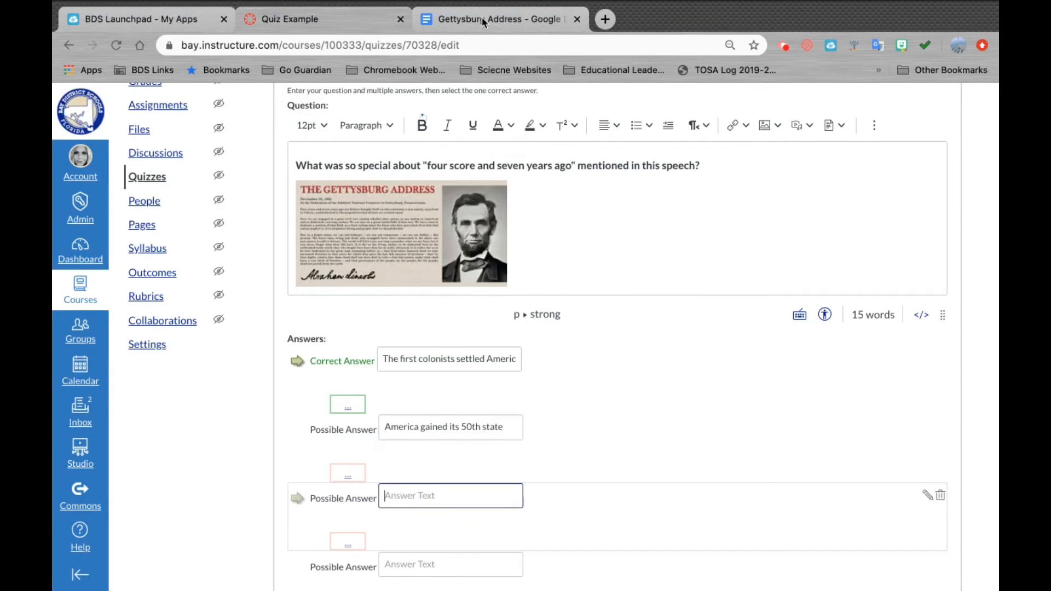
key("ctrl+Tab")
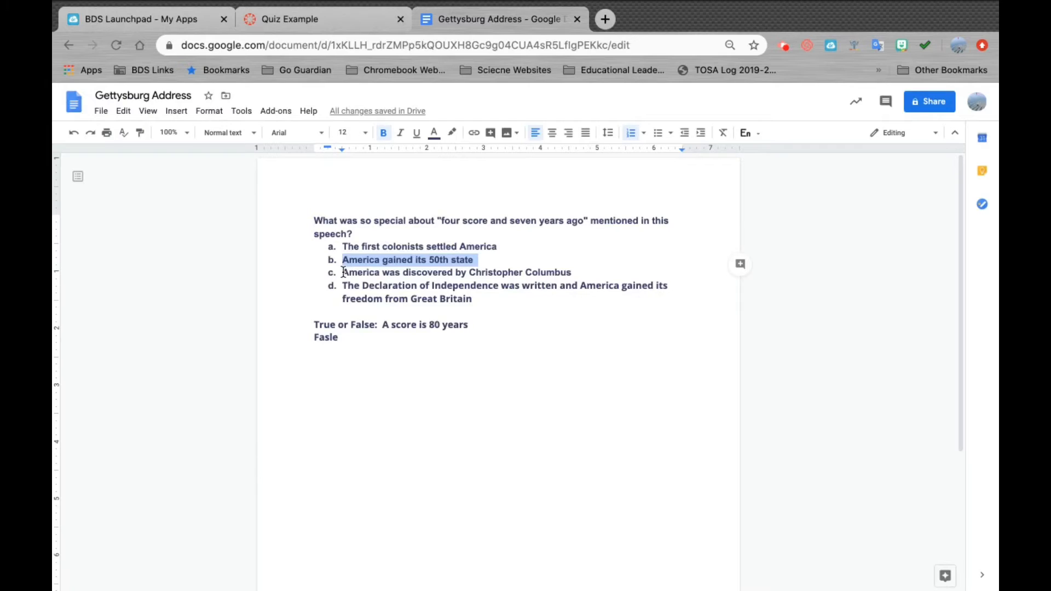
left_click_drag(343, 272, 570, 268)
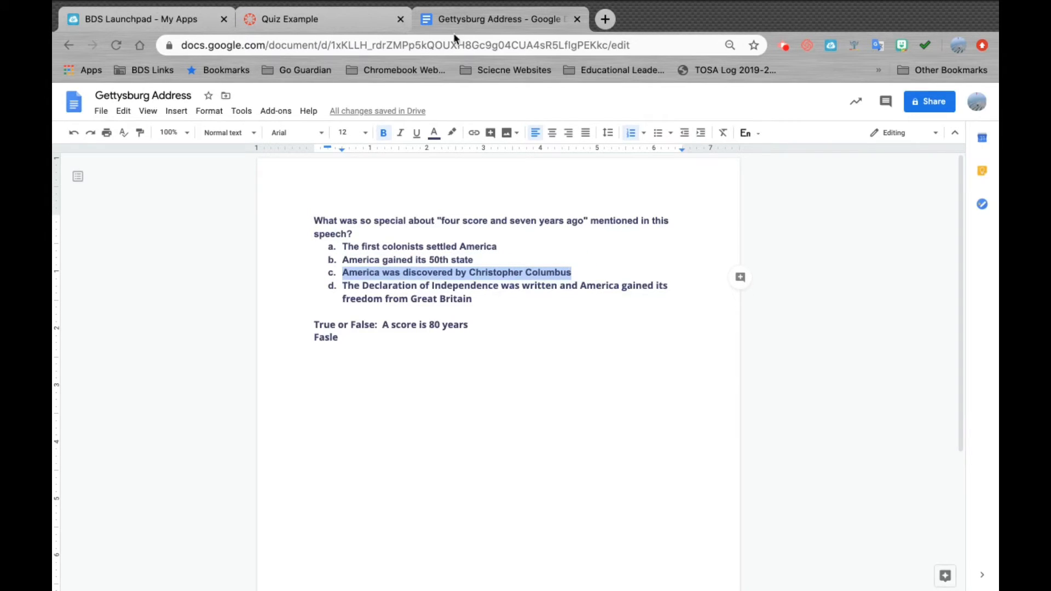
left_click(317, 18)
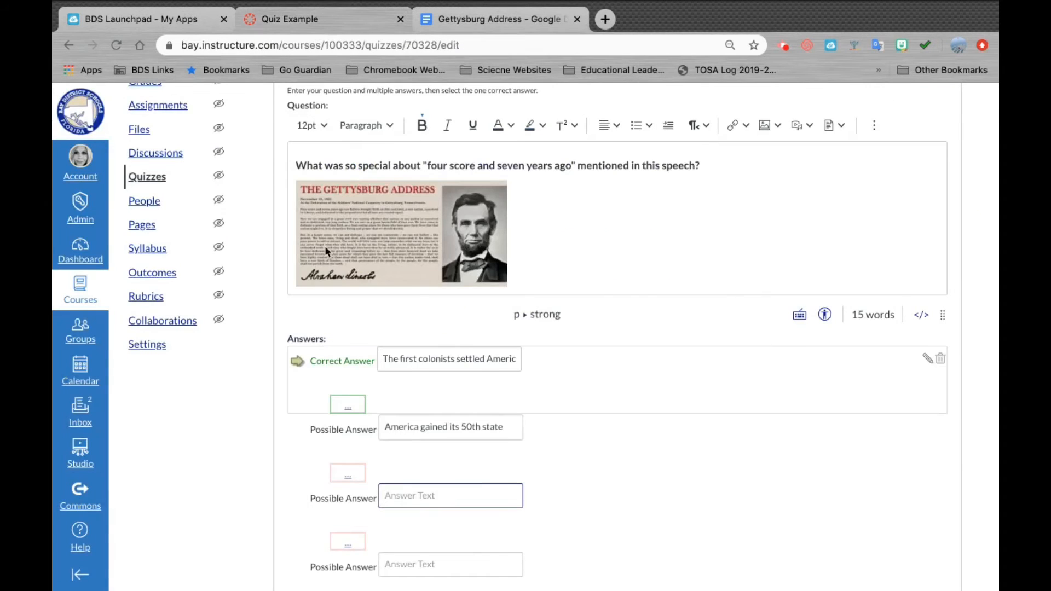
key("ctrl+v")
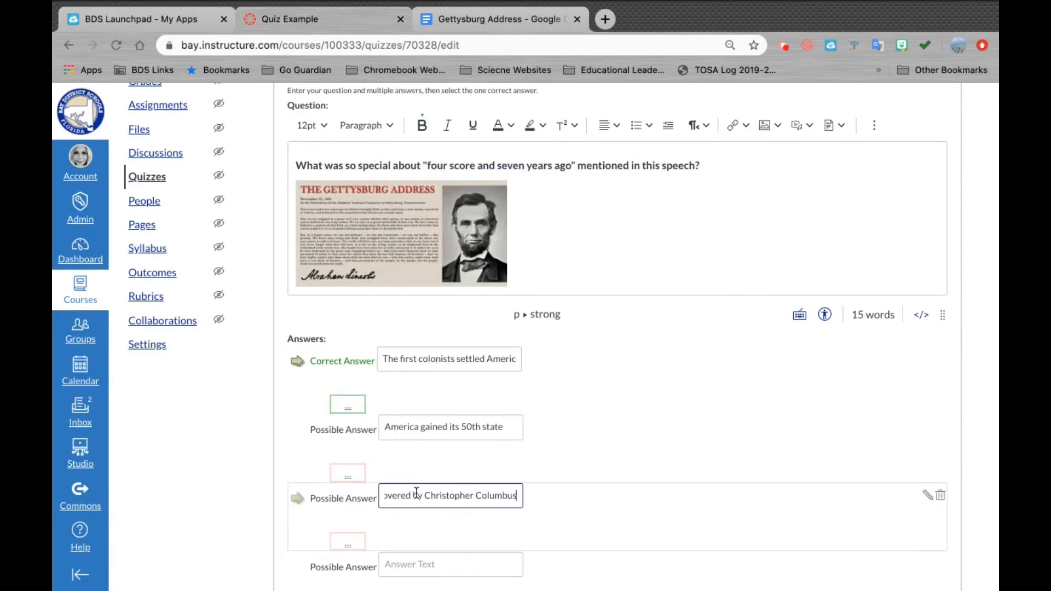
- Copy "The Declaration of Independence was written and America gained its freedom from Great Britain" from the Google Doc into the fourth answer of the Canvas question
left_click(487, 19)
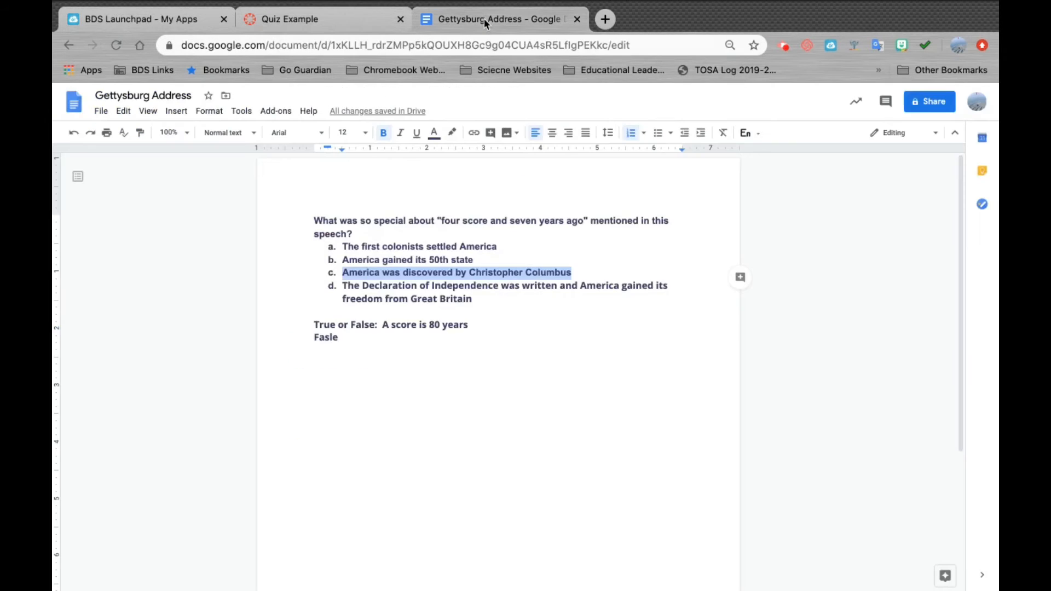
left_click_drag(343, 286, 480, 302)
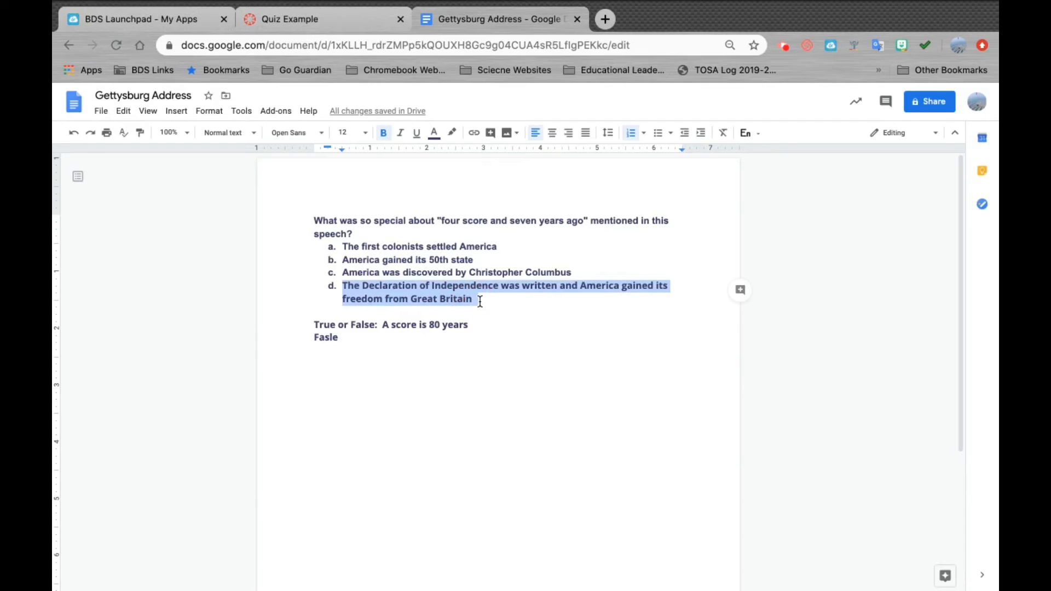
left_click(302, 19)
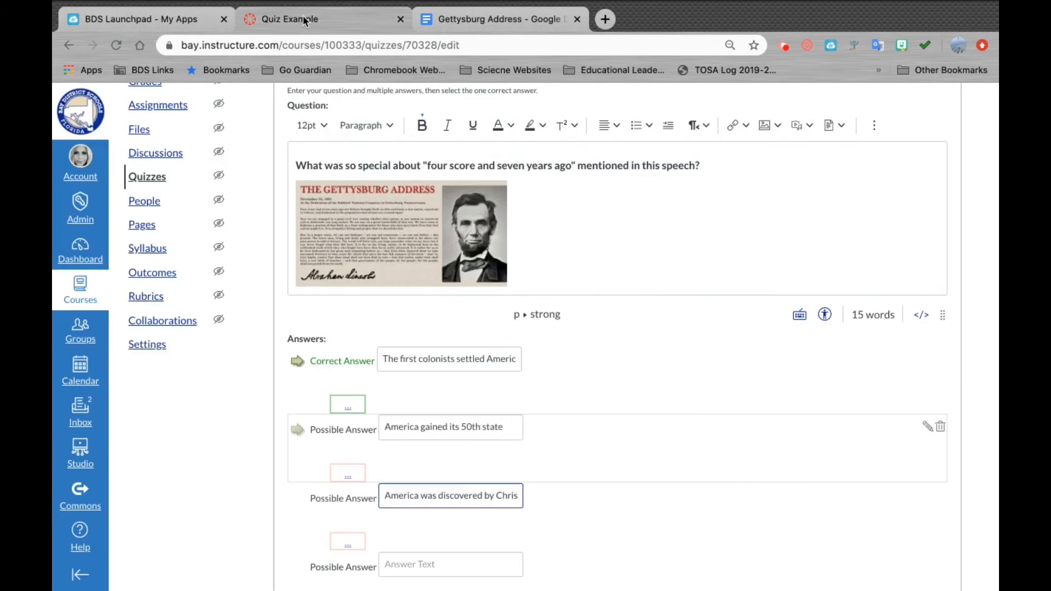
left_click(395, 565)
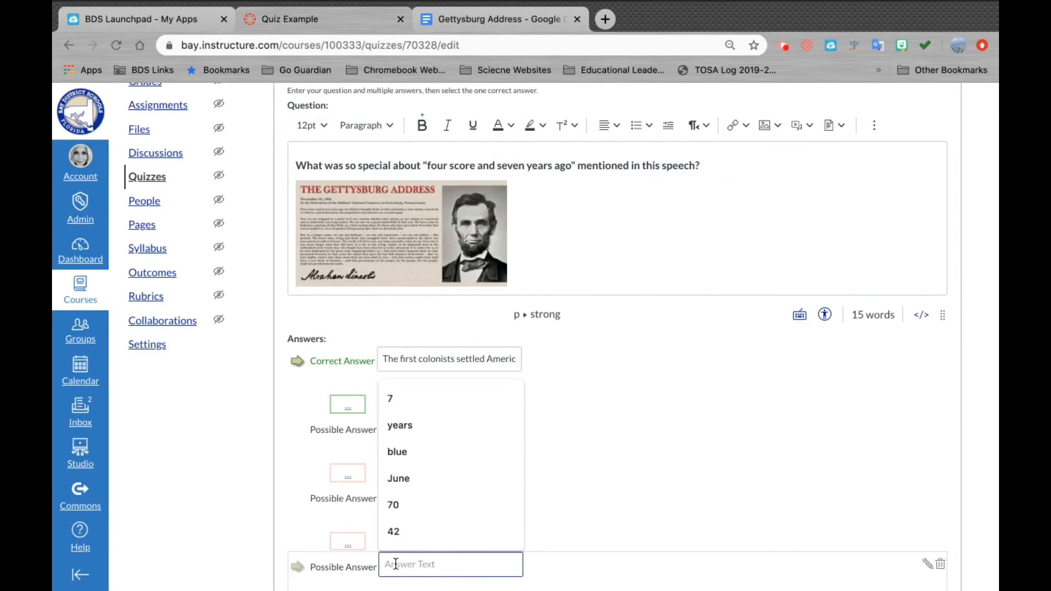
type("America gained its freedom from Great Britain")
- Mark the fourth answer, about the Declaration of Independence, as the correct one and update the Gettysburg Address question
scroll(601, 549, "down", 3)
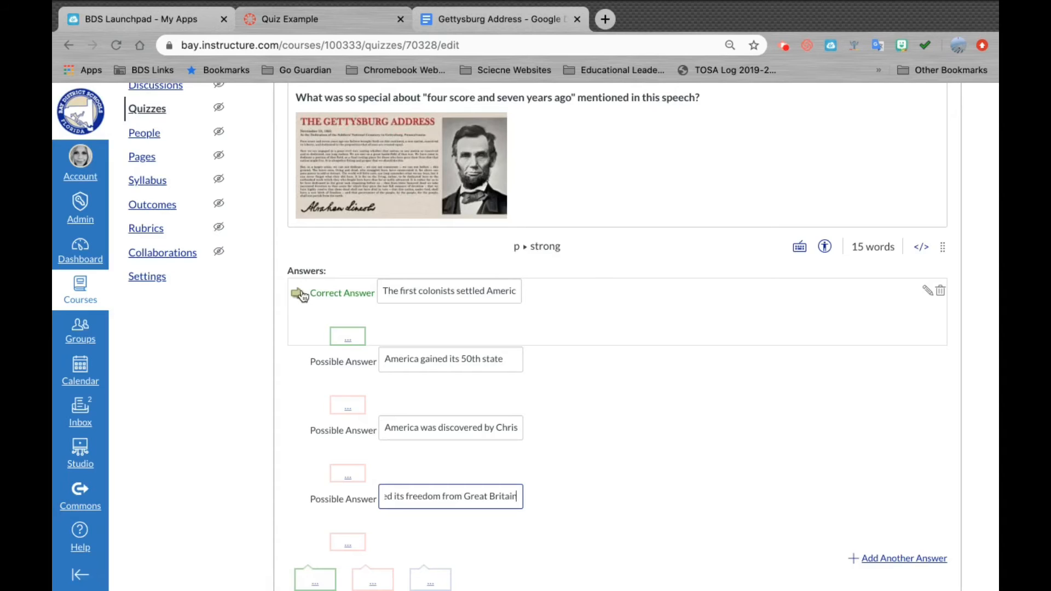
left_click(298, 499)
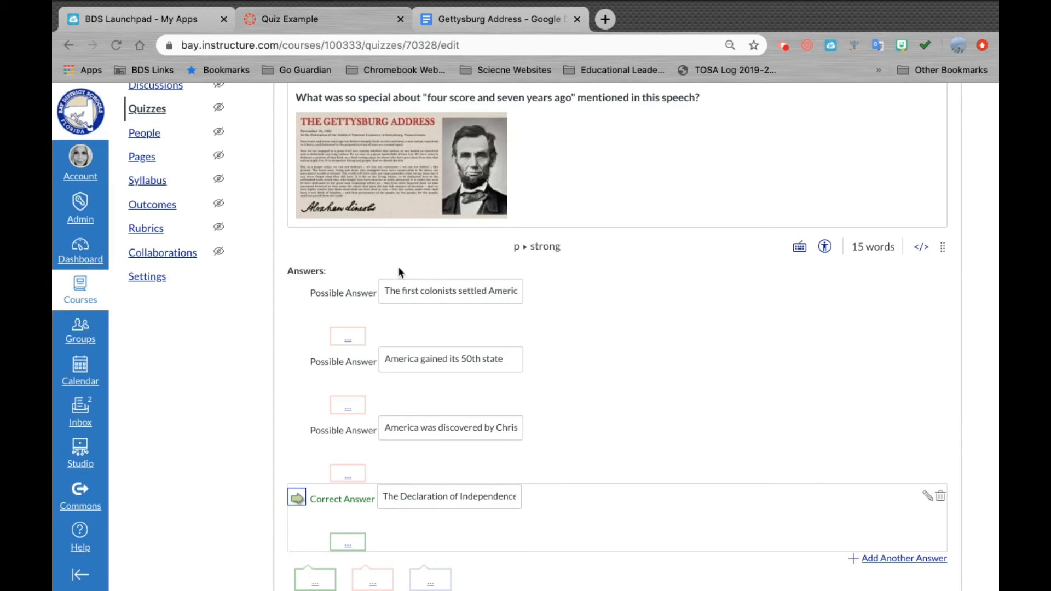
scroll(431, 271, "down", 1)
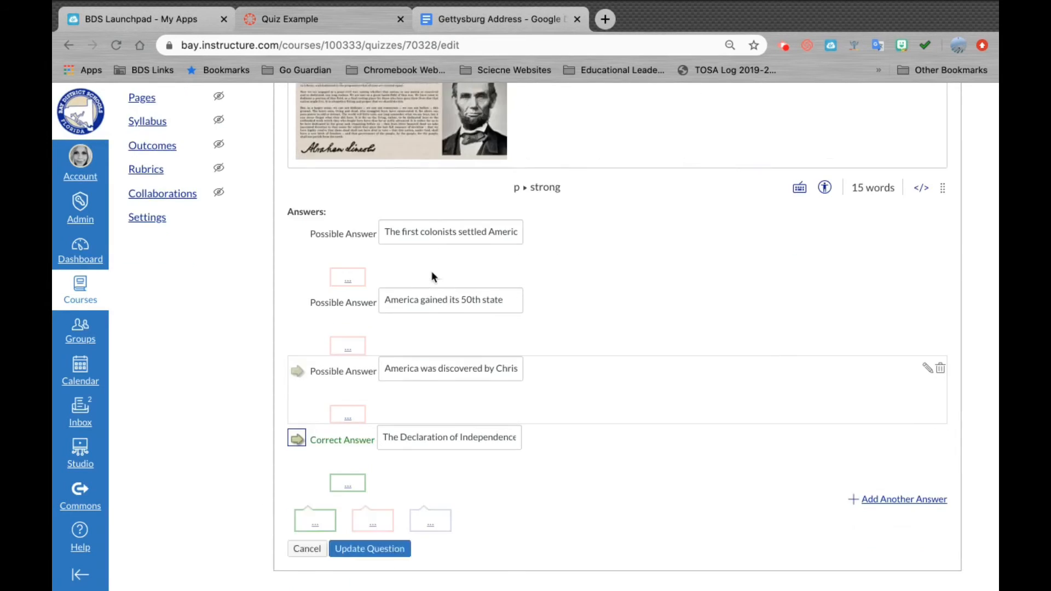
scroll(431, 271, "up", 4)
scroll(432, 272, "down", 2)
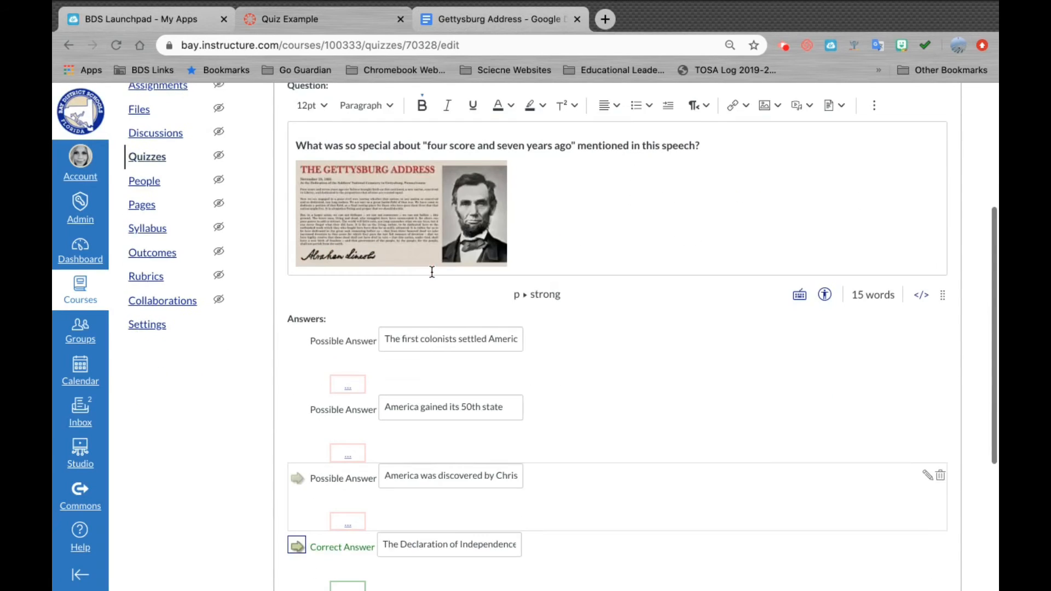
scroll(432, 272, "down", 2)
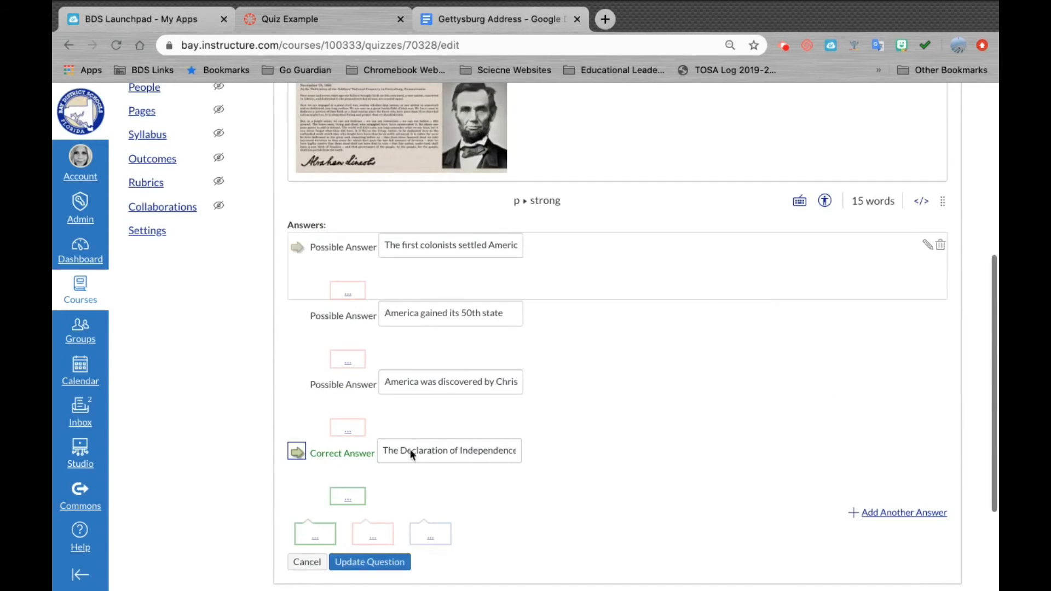
left_click(363, 566)
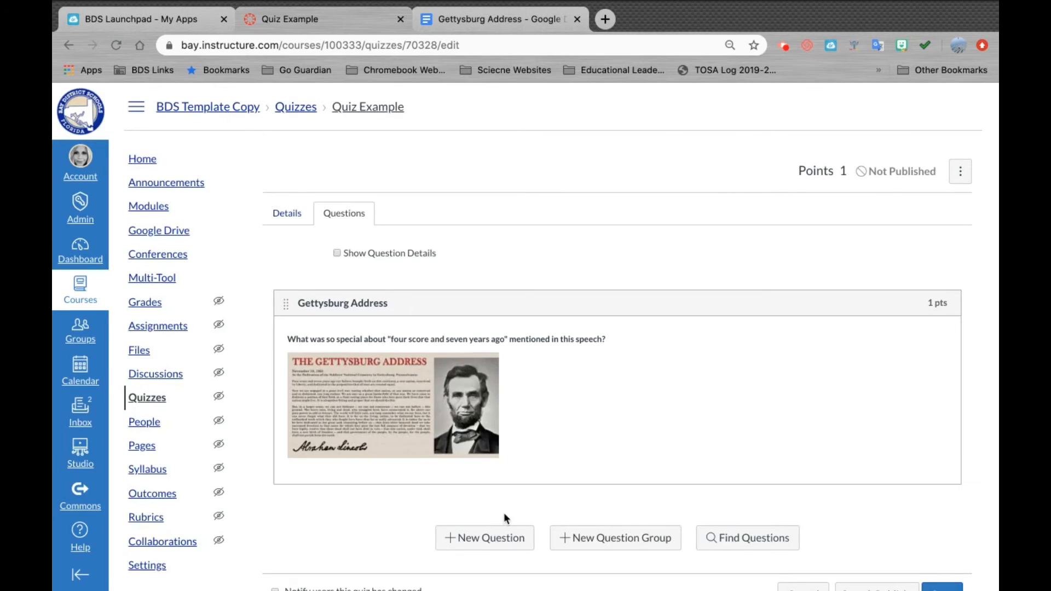
- Add a new question to the quiz and set its type to True/False
left_click(480, 542)
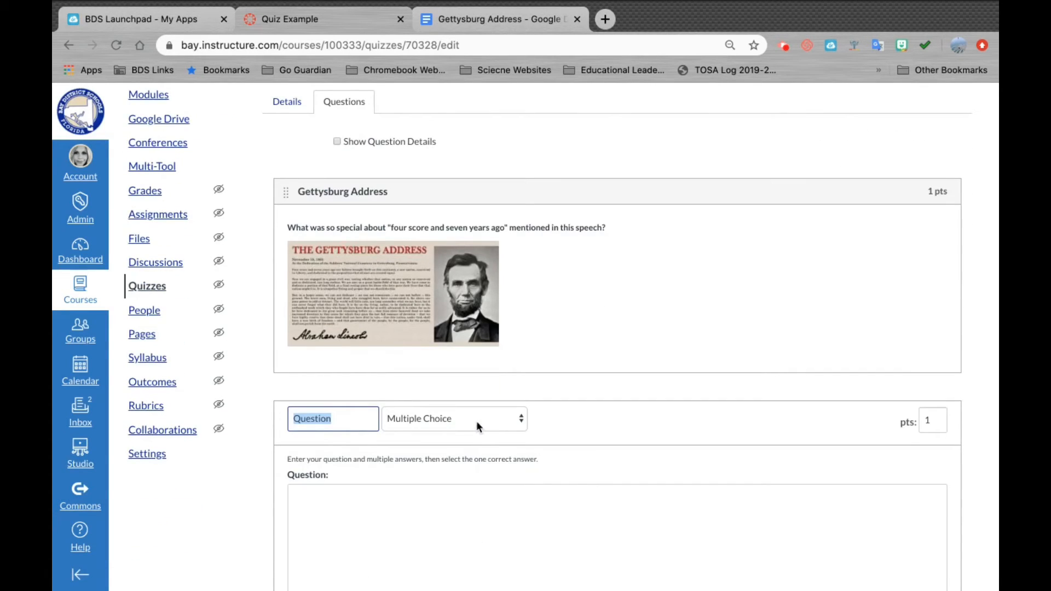
left_click(518, 419)
key("Escape")
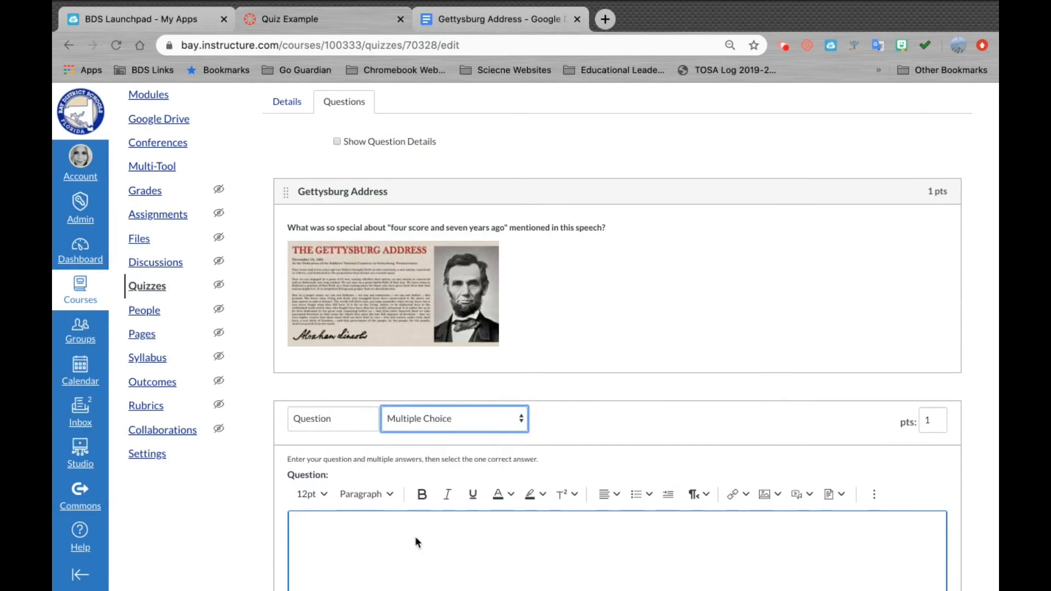
key("Down")
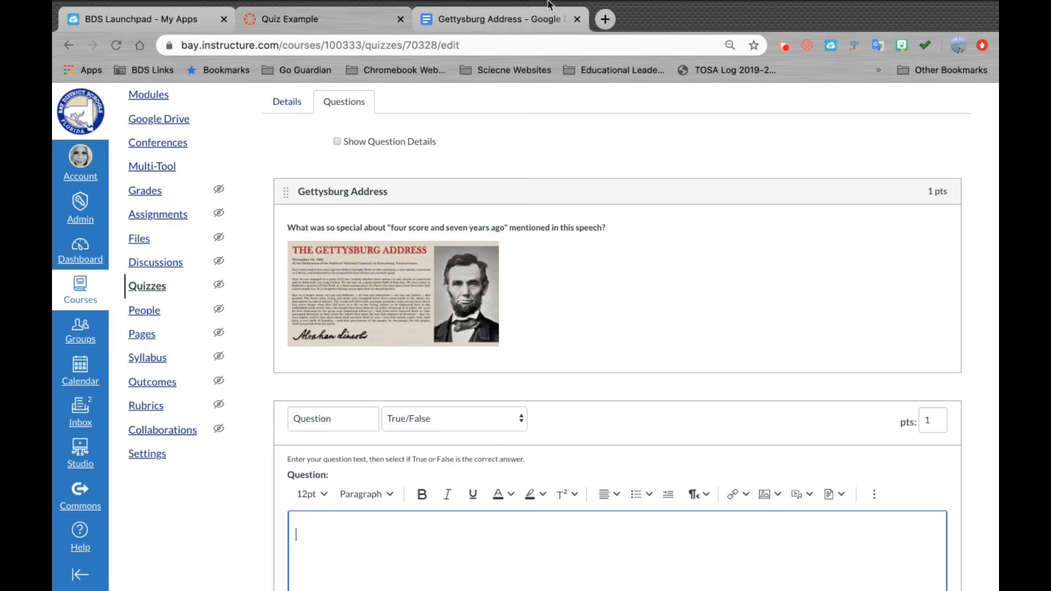
- Copy "A score is 80 years" from the Google Doc into the new question's text and end it with a period
left_click(500, 21)
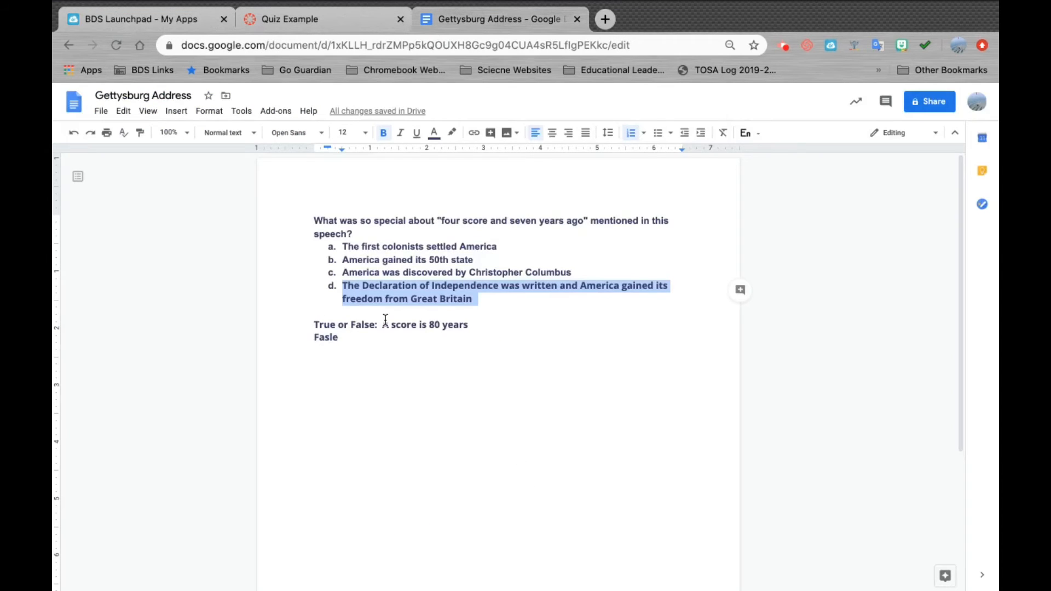
left_click_drag(381, 325, 476, 323)
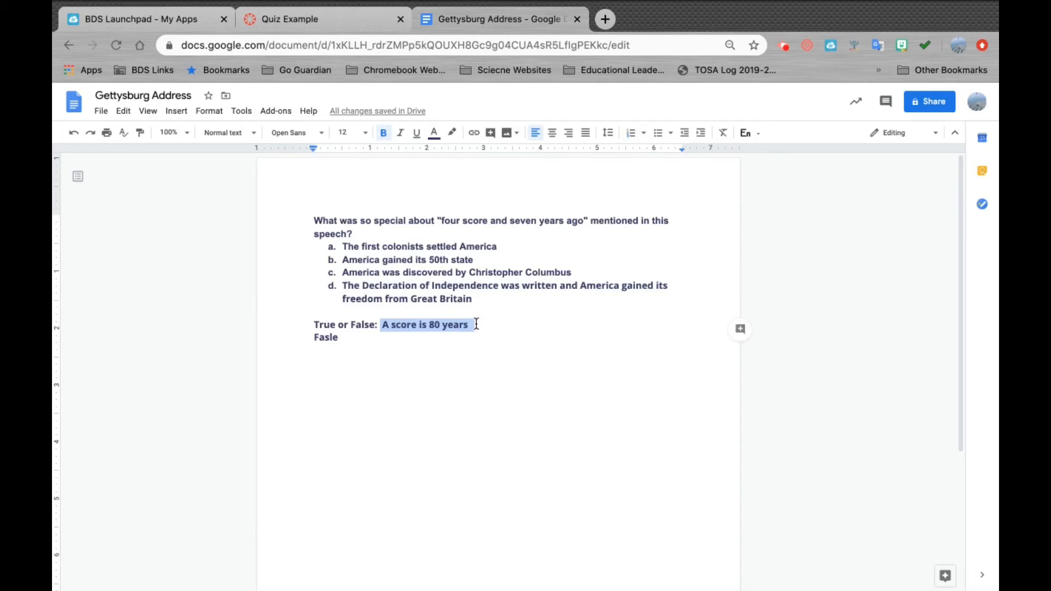
key("ctrl+c")
key("ctrl+shift+Tab")
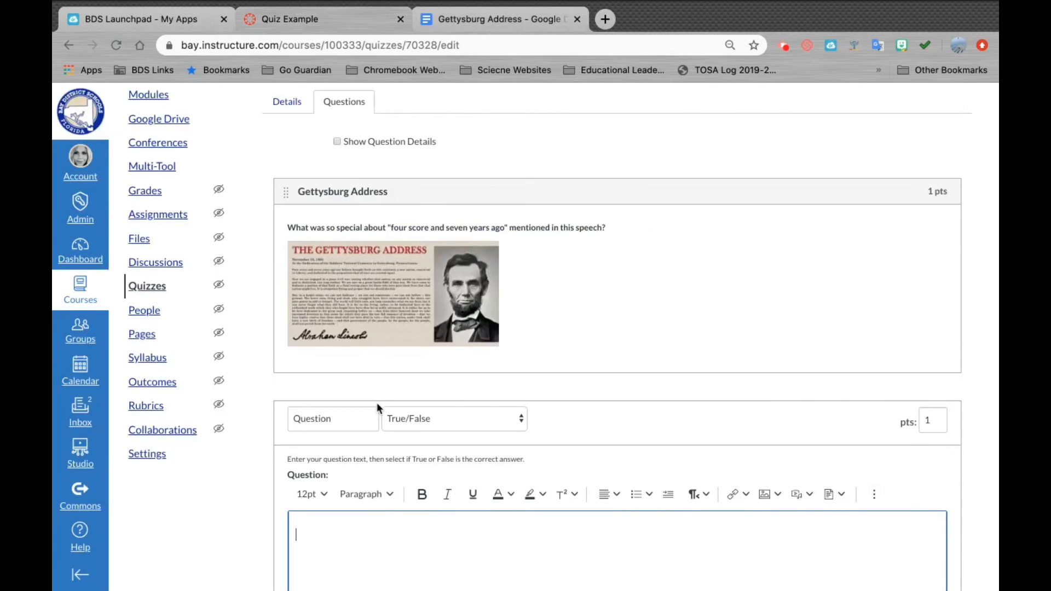
key("ctrl+v")
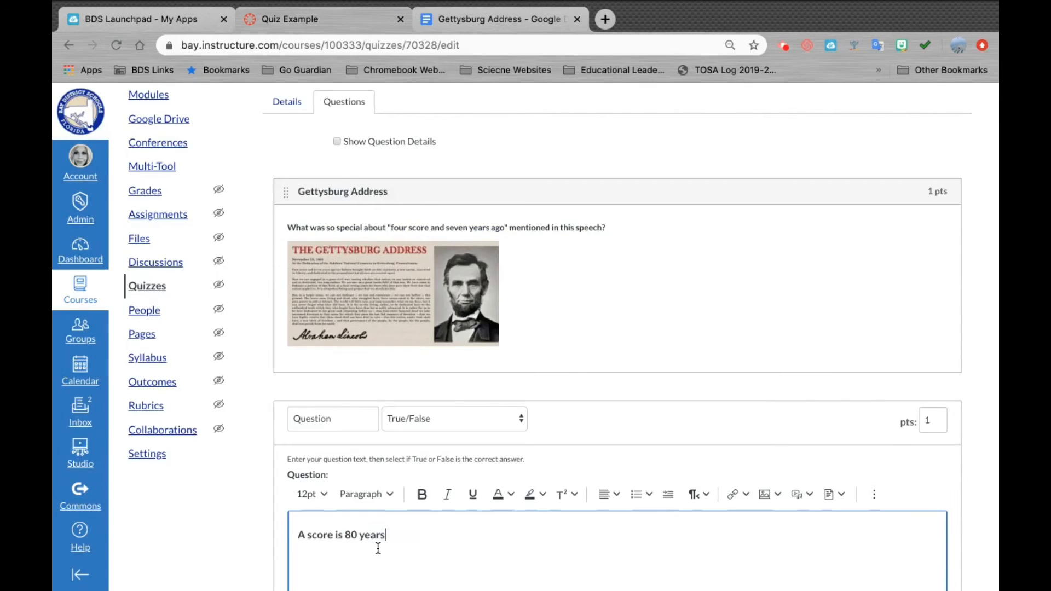
scroll(377, 546, "down", 3)
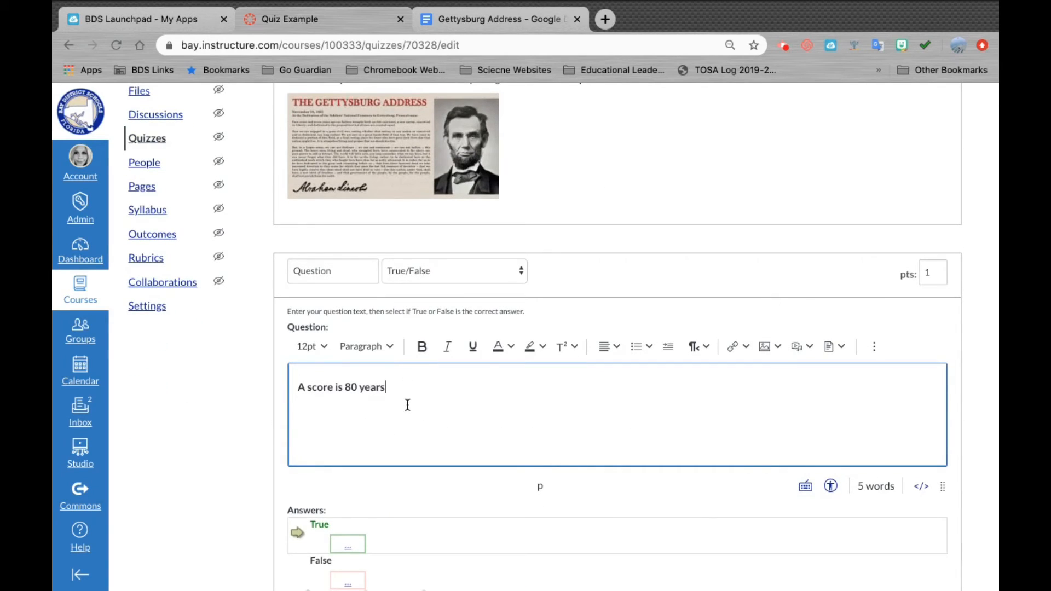
type(".")
- Mark False as the correct answer, leave its comment empty, and update the True/False question
scroll(406, 404, "down", 2)
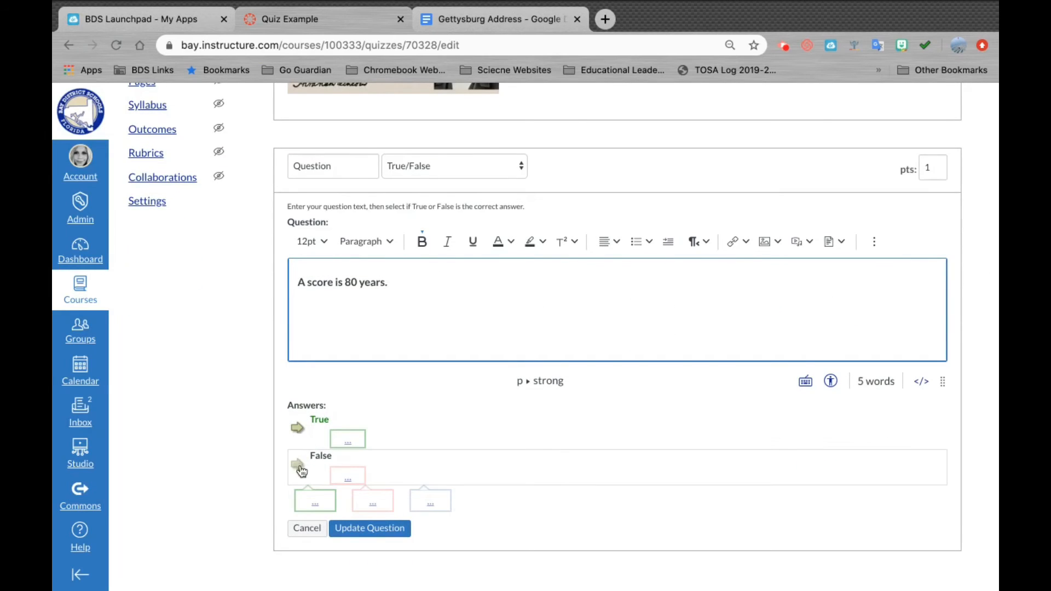
left_click(300, 467)
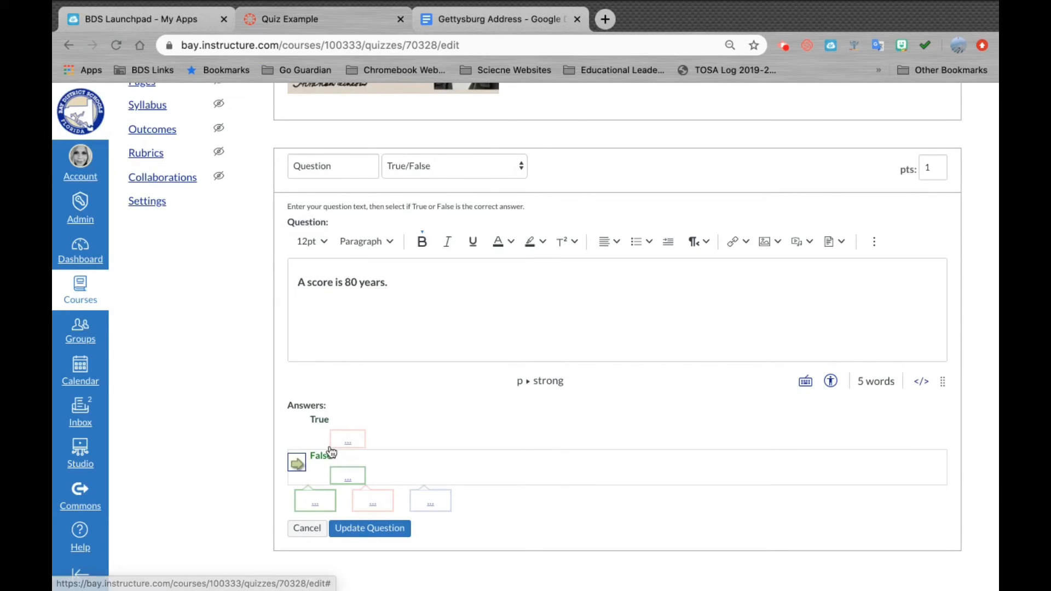
left_click(352, 480)
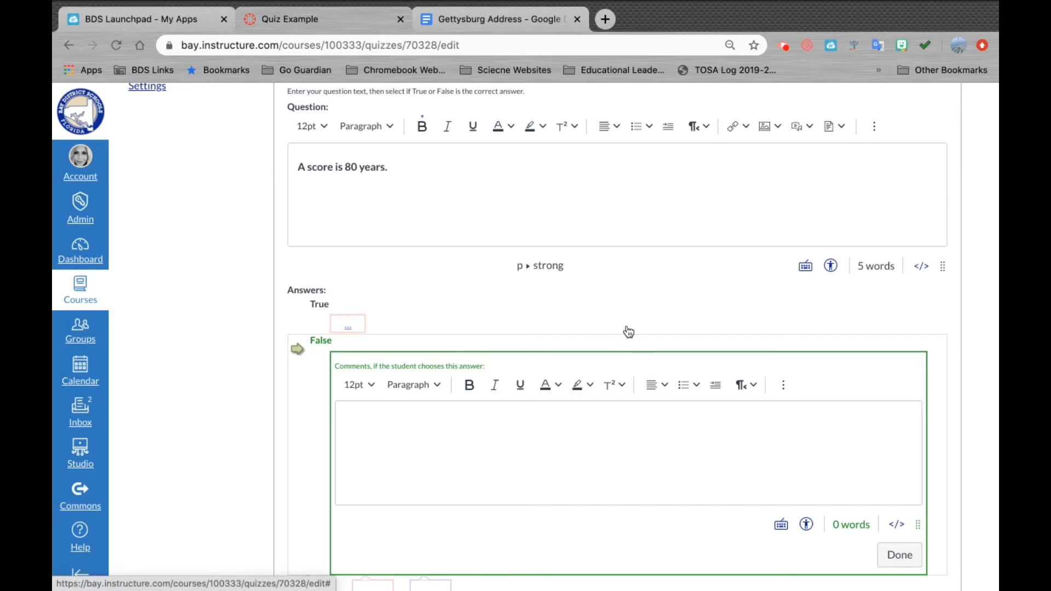
left_click(973, 516)
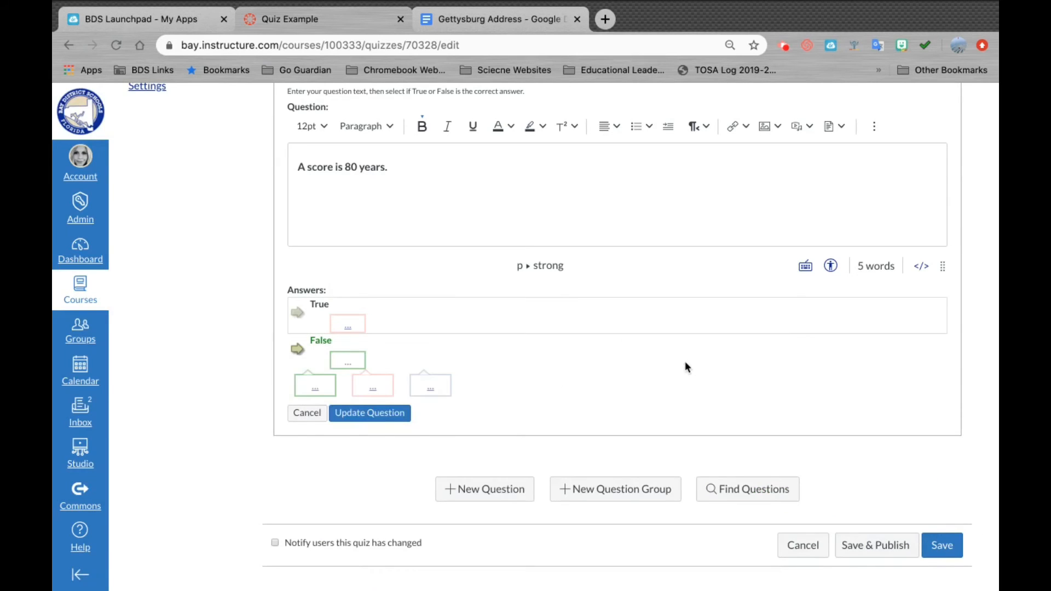
left_click(359, 421)
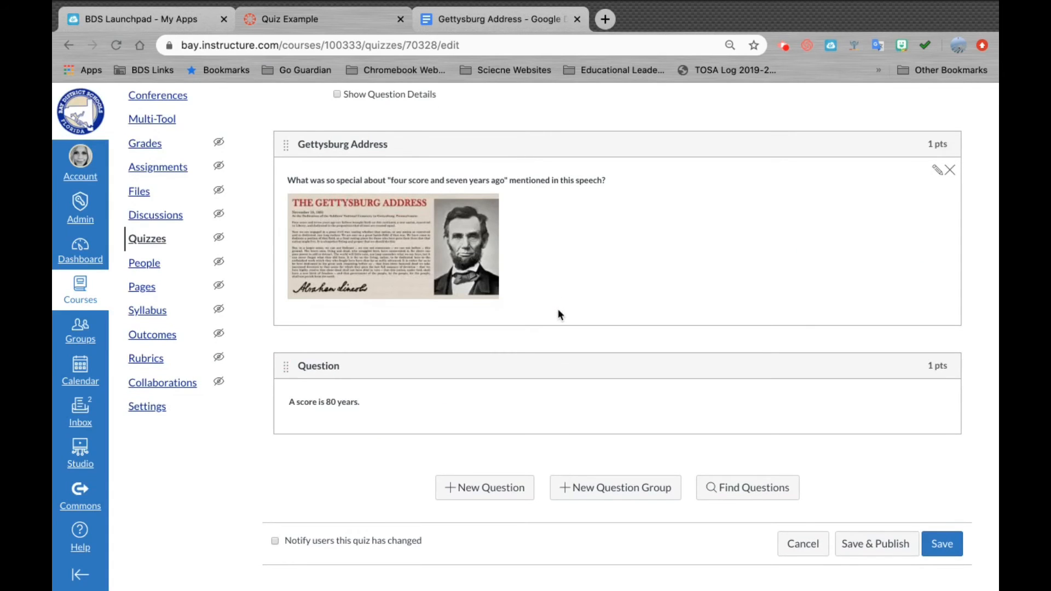
- Show the question details and review the quiz questions with their answer choices and marked correct answers
scroll(494, 162, "up", 3)
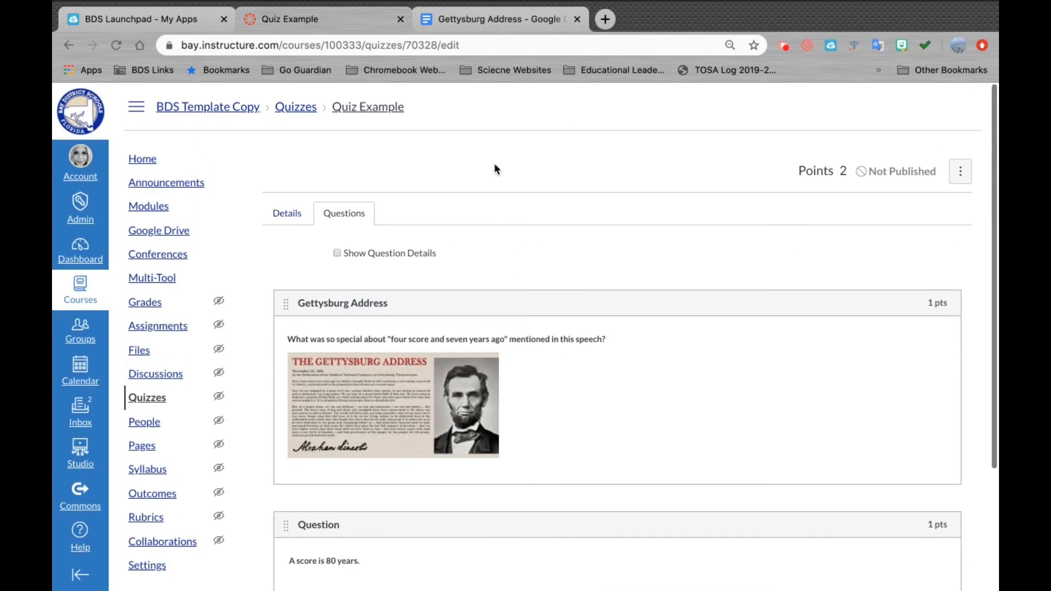
left_click(338, 254)
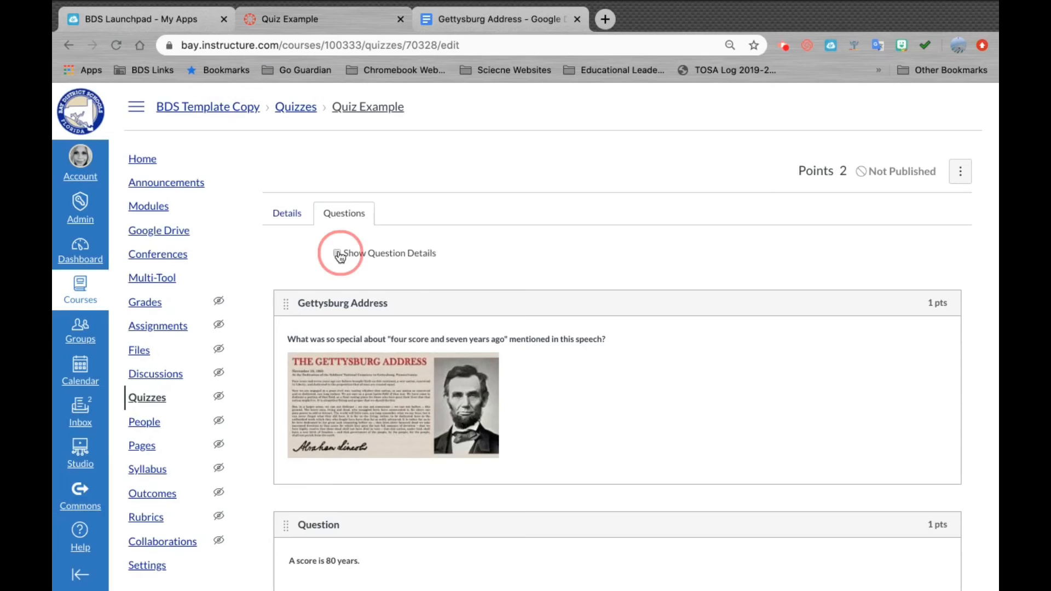
scroll(573, 218, "down", 5)
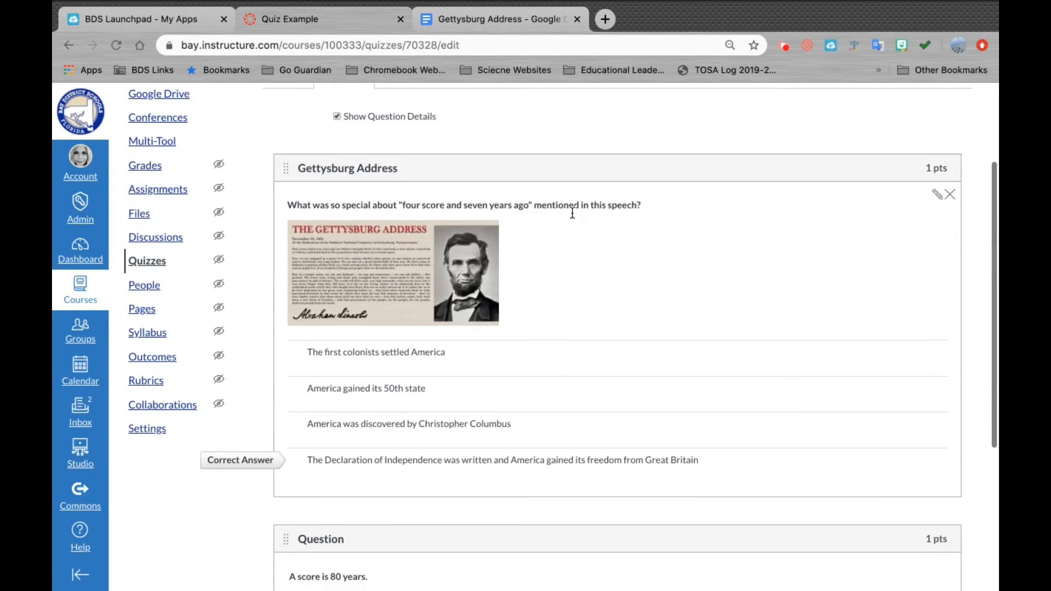
scroll(573, 216, "up", 5)
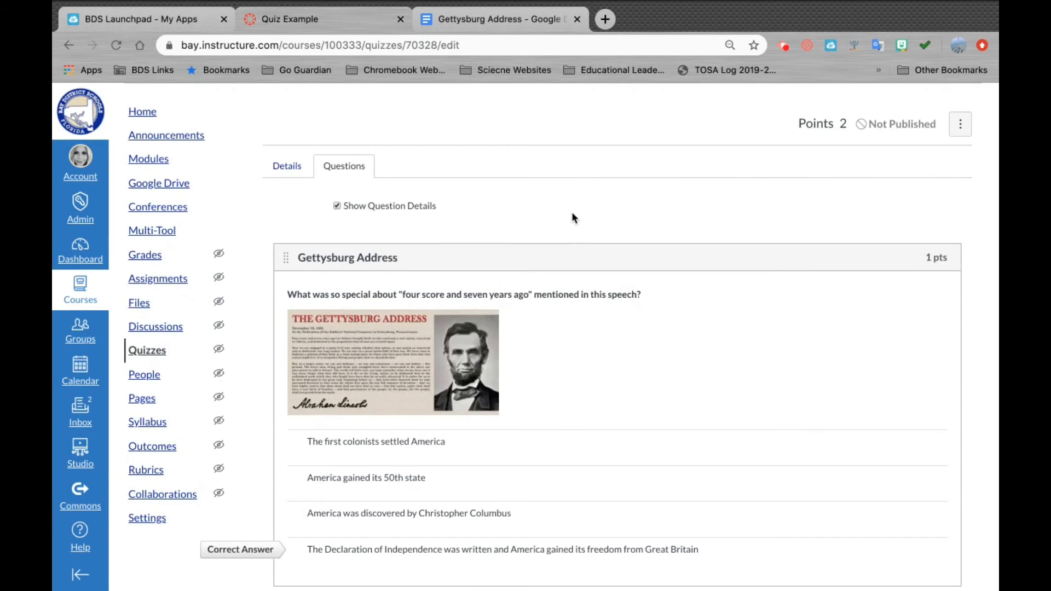
scroll(572, 217, "down", 1)
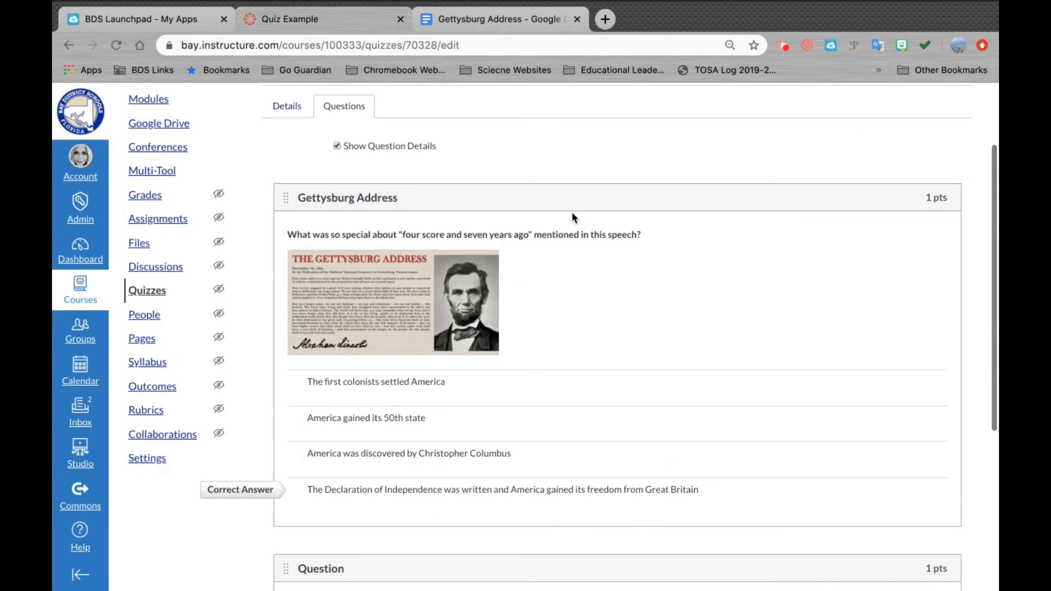
- Open the settings page of the BDS Template Copy course
left_click(151, 462)
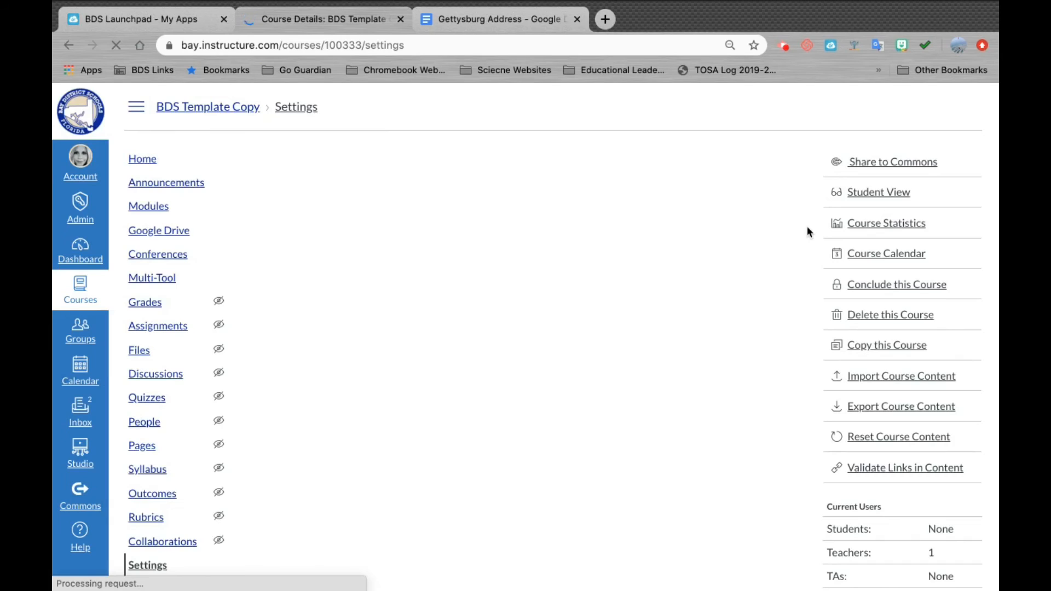
left_click(784, 47)
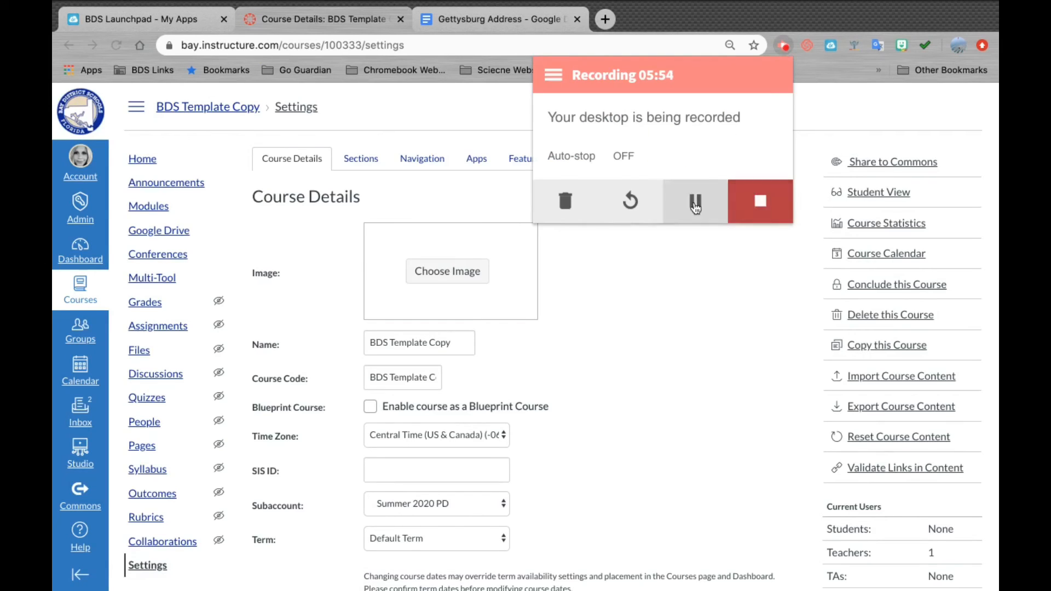
- Switch the BDS Template Copy course to Student View and open its modules
left_click(845, 99)
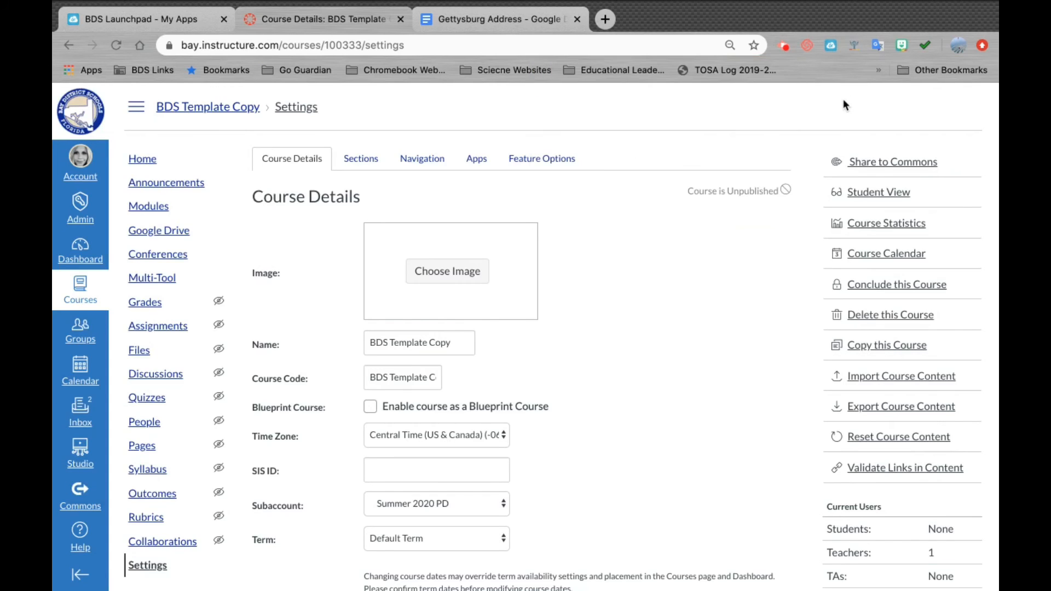
left_click(872, 197)
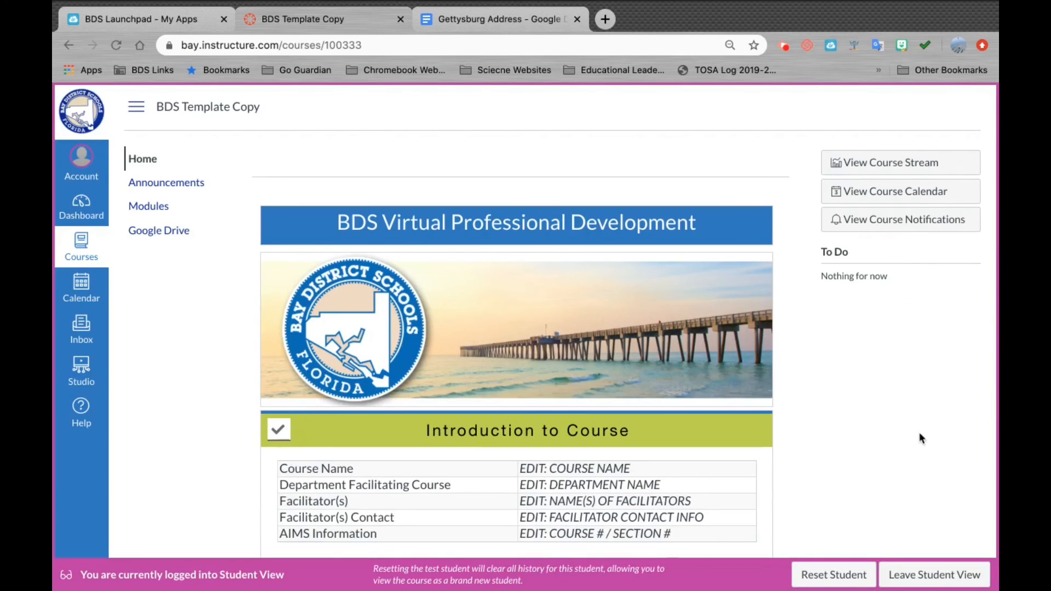
left_click(154, 212)
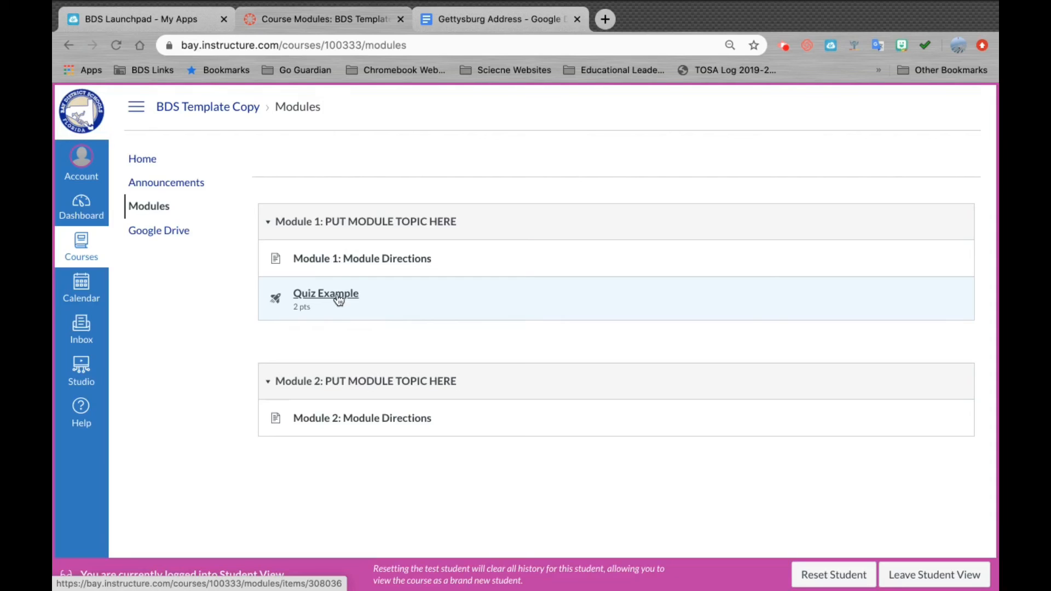
- Start Quiz Example from Module 1 as the test student to view Question 1, and leave Student View, abandoning the attempt
left_click(339, 299)
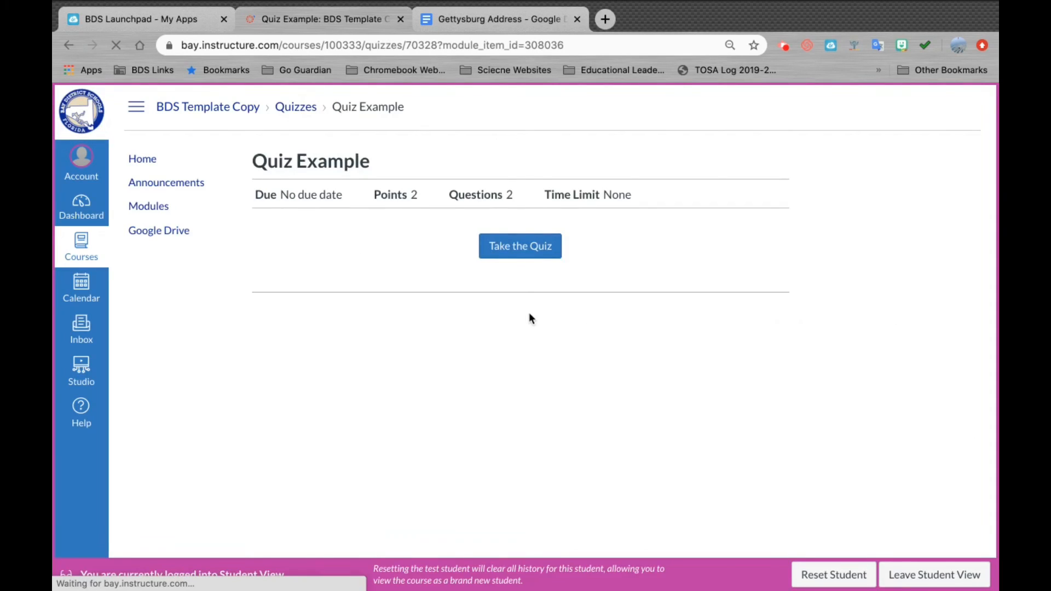
scroll(538, 303, "down", 4)
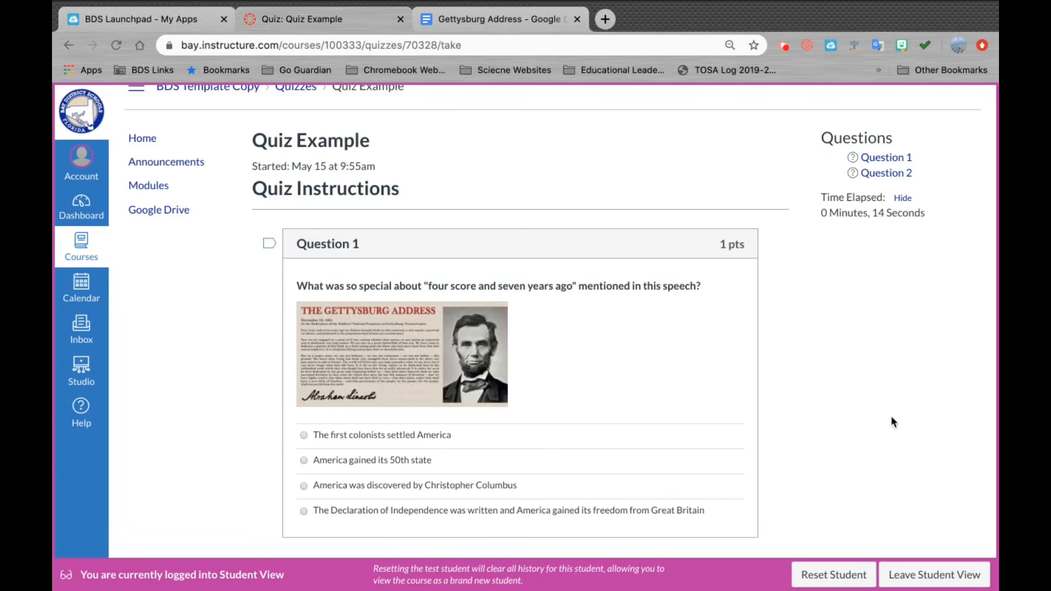
left_click(921, 579)
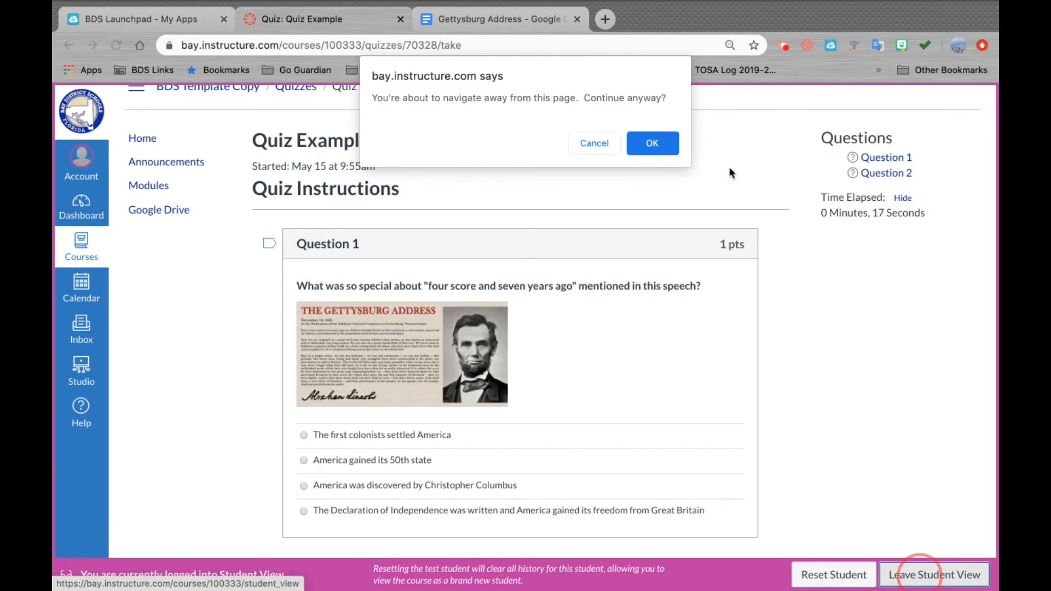
left_click(667, 145)
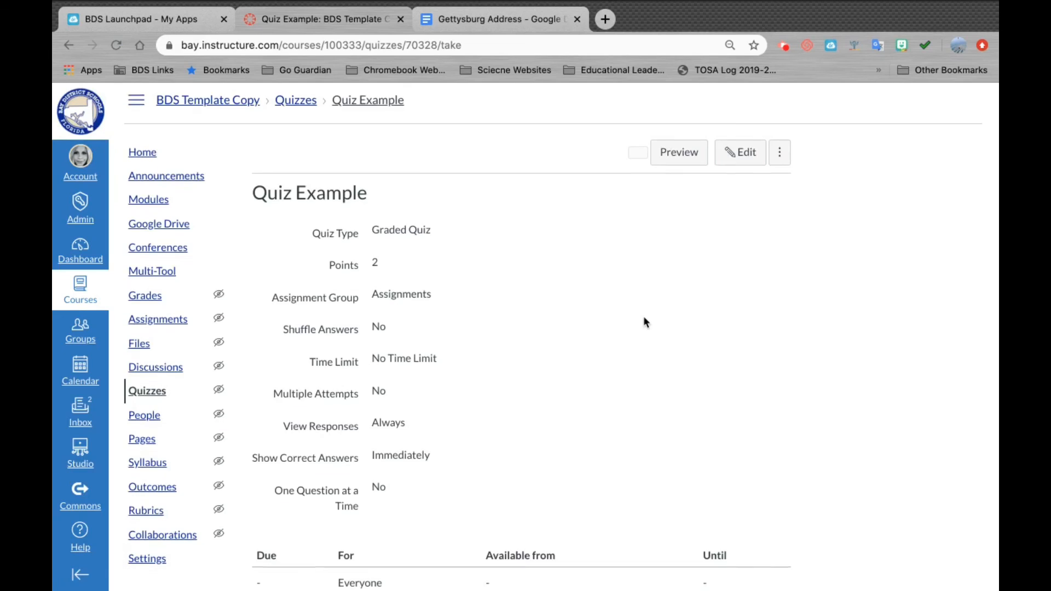
- Open Quiz Example for editing and show its list of questions through to the options for adding more
scroll(644, 318, "down", 1)
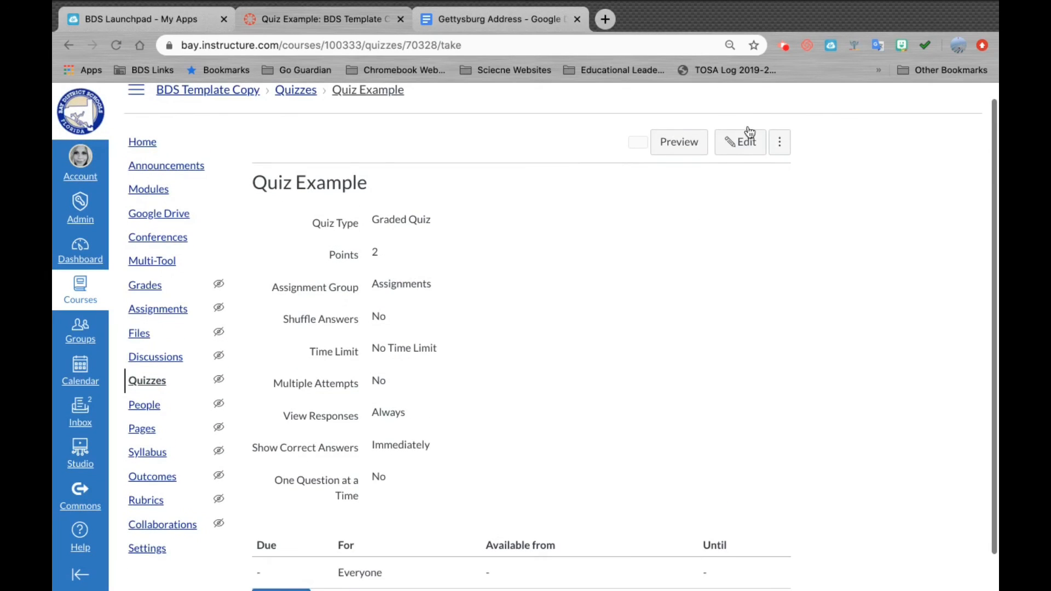
left_click(749, 144)
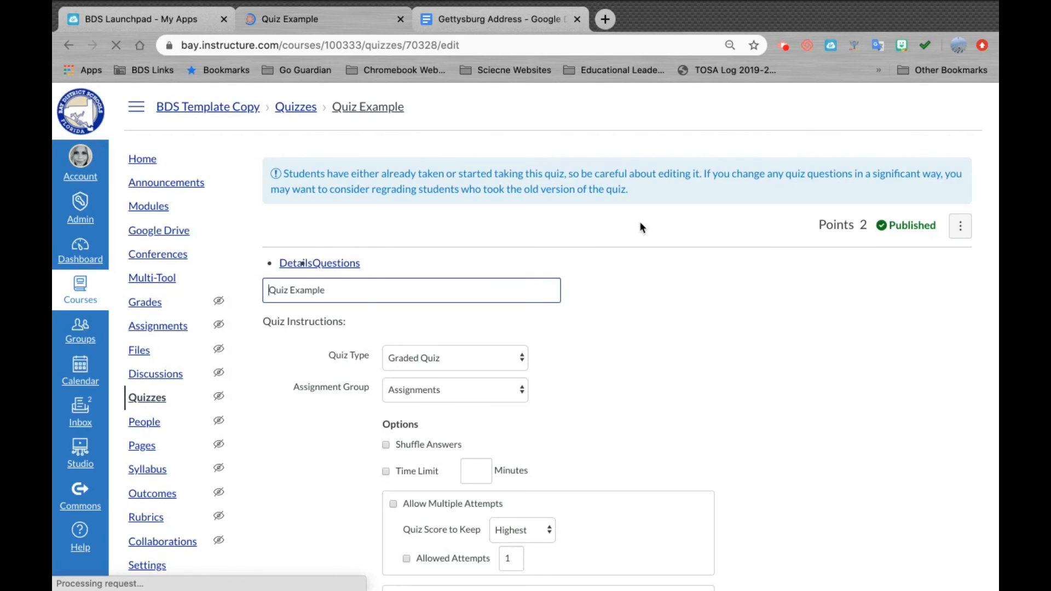
scroll(385, 310, "down", 2)
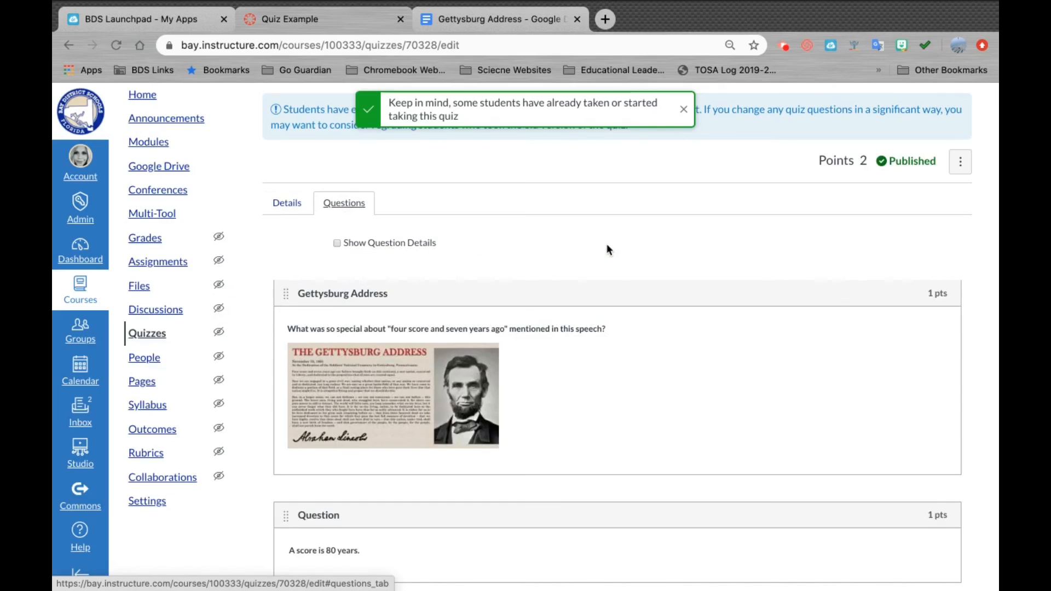
scroll(607, 250, "down", 4)
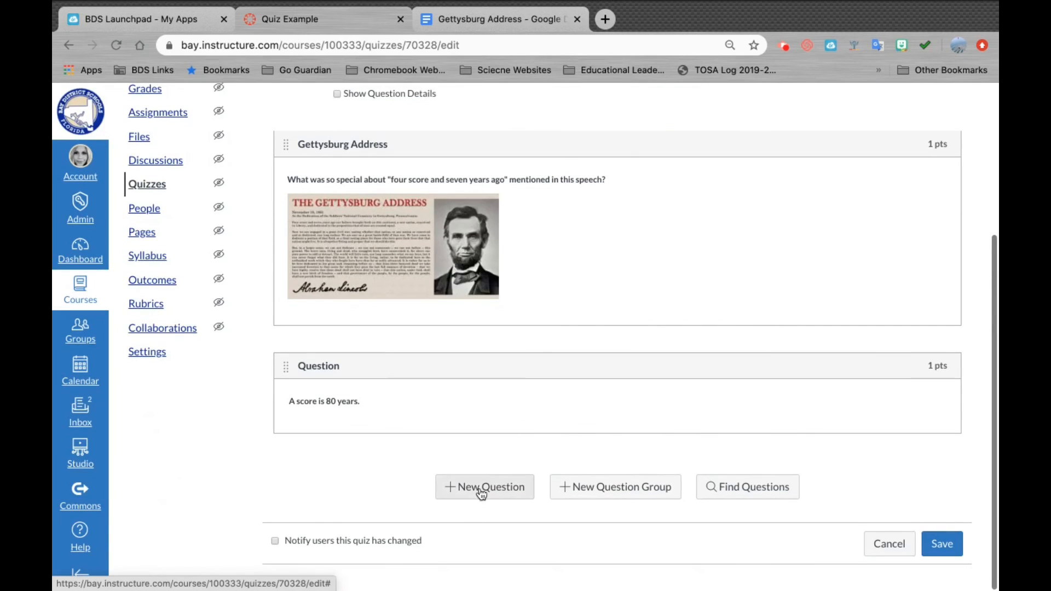